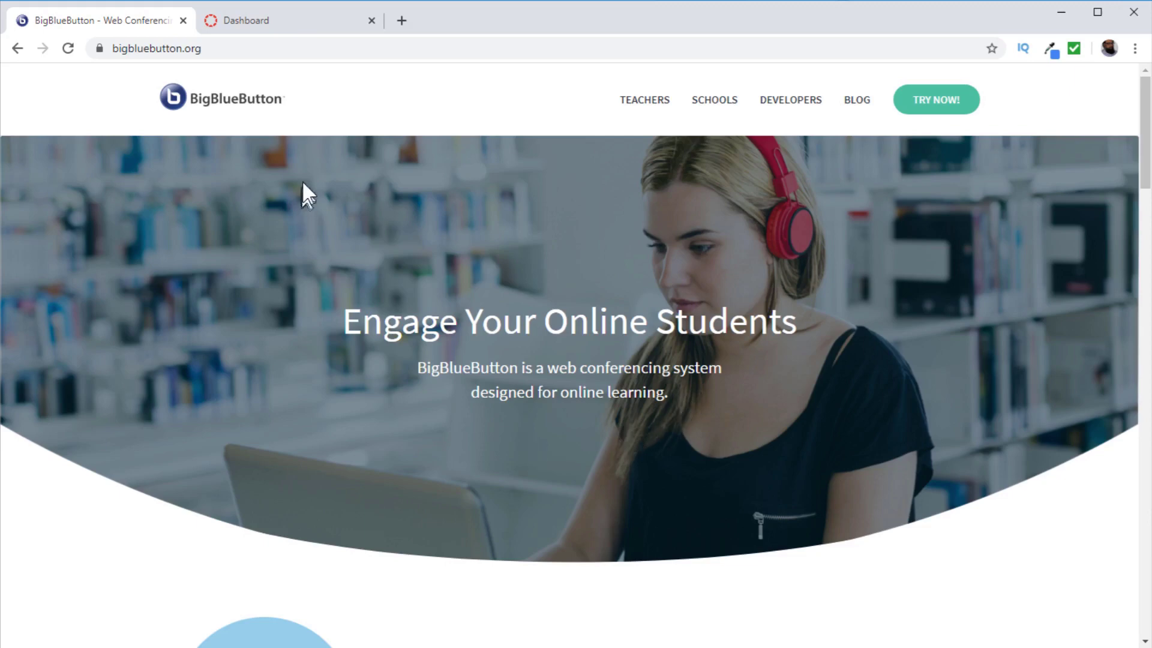
# Switch to Canvas, open the Gmail Mastery & Productivity course, view its settings and go to its Conferences page
pyautogui.click(257, 21)
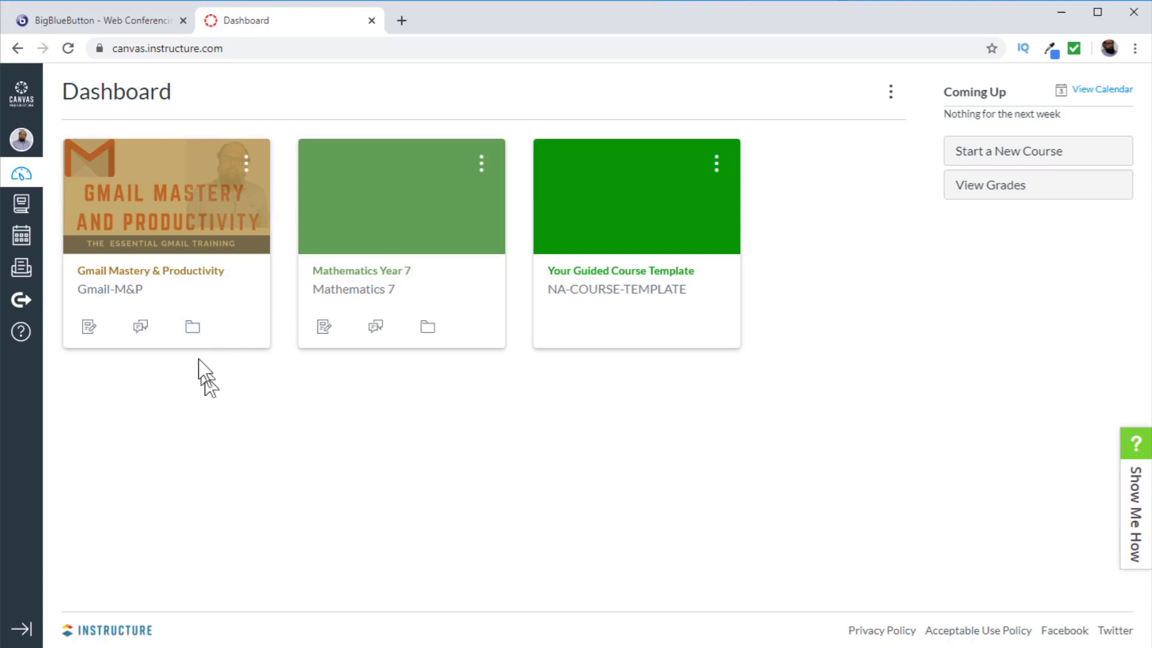
pyautogui.click(171, 270)
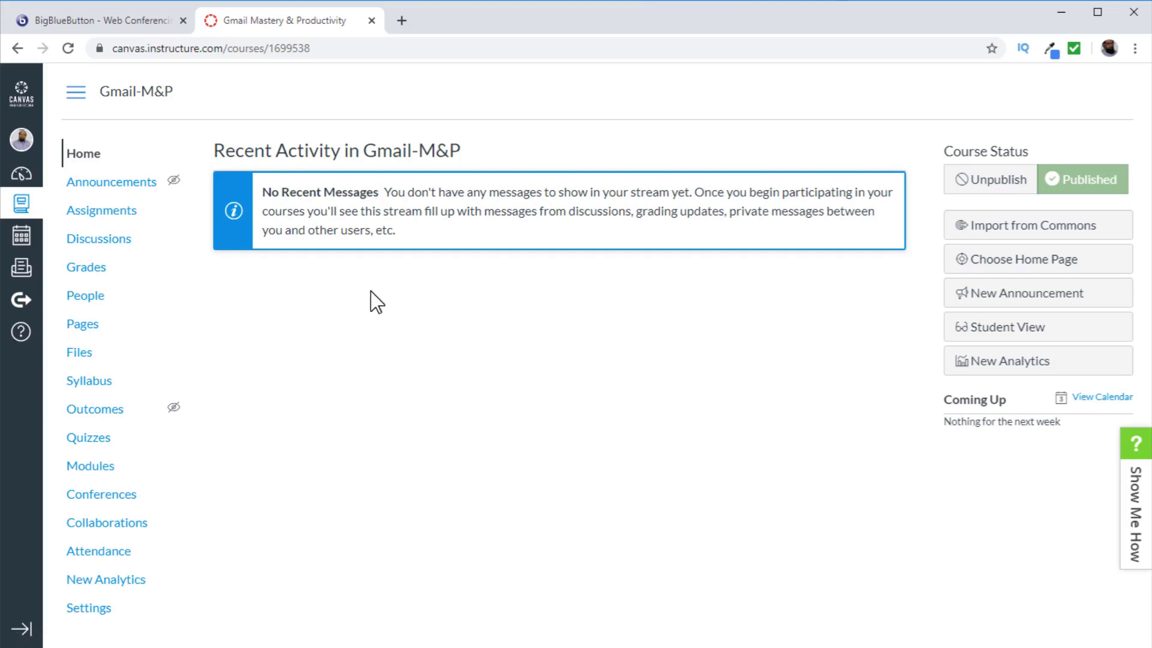
pyautogui.click(89, 610)
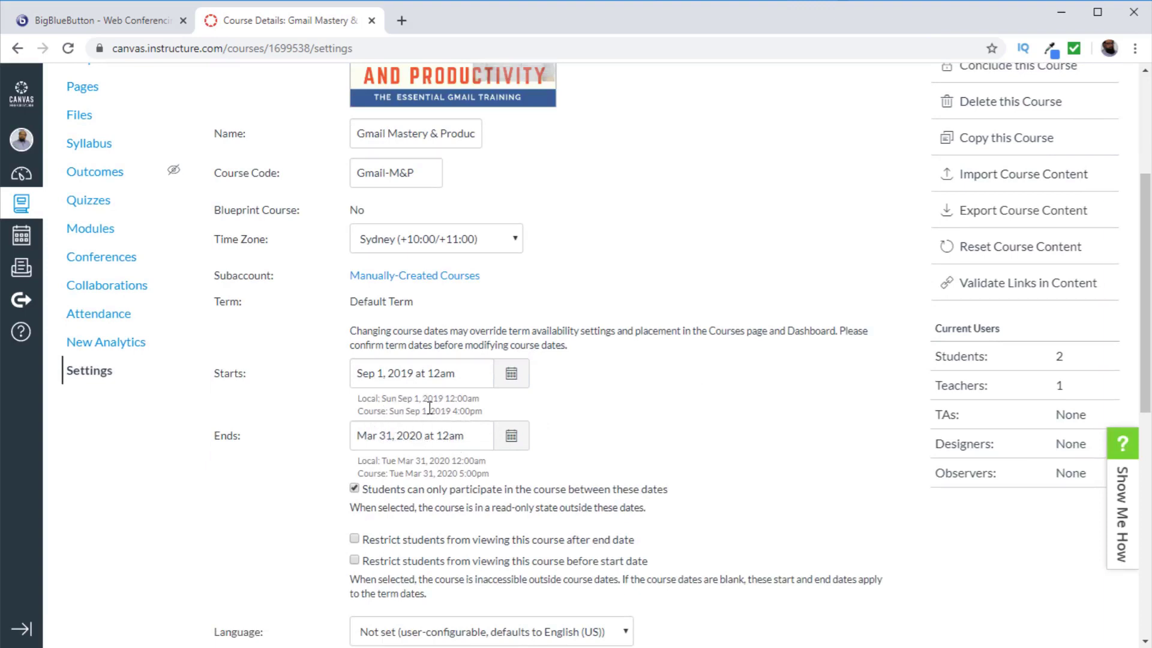
pyautogui.click(106, 265)
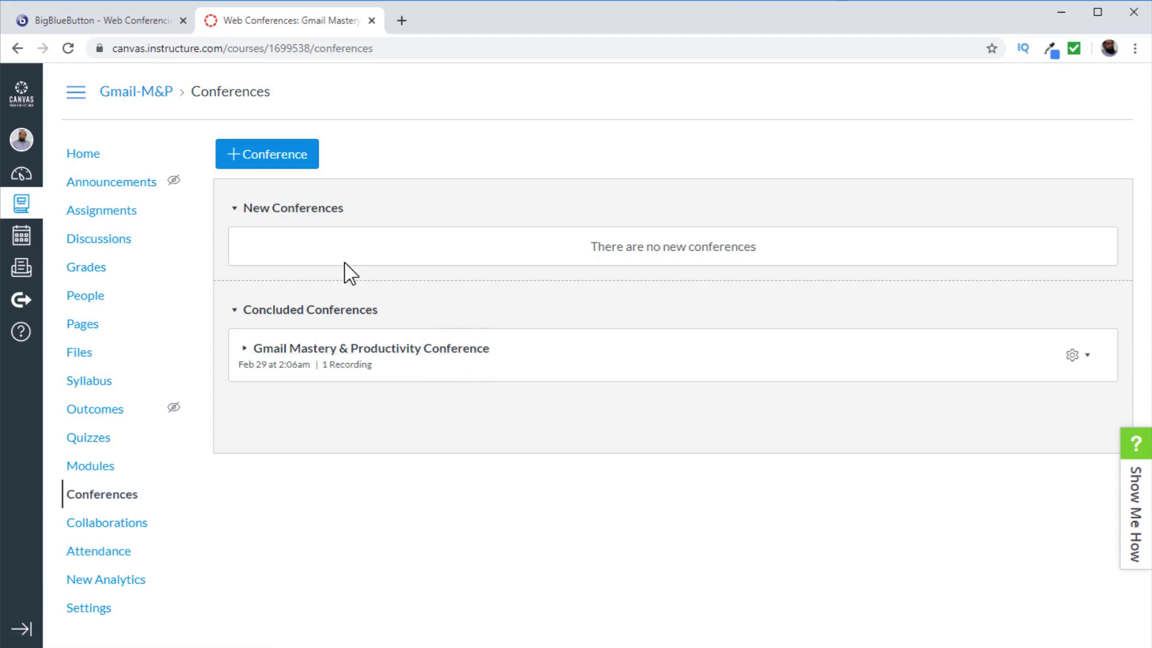
# Create a new BigBlueButton conference named Conference-2
pyautogui.click(271, 157)
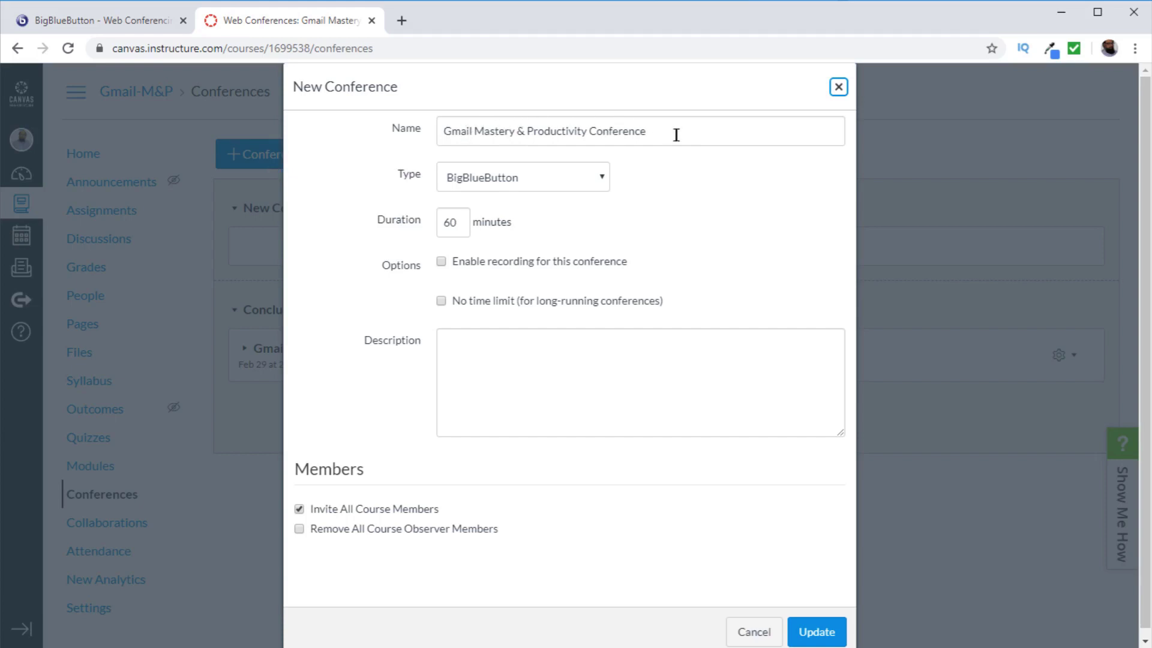
pyautogui.press('Tab')
pyautogui.write('Conference-2')
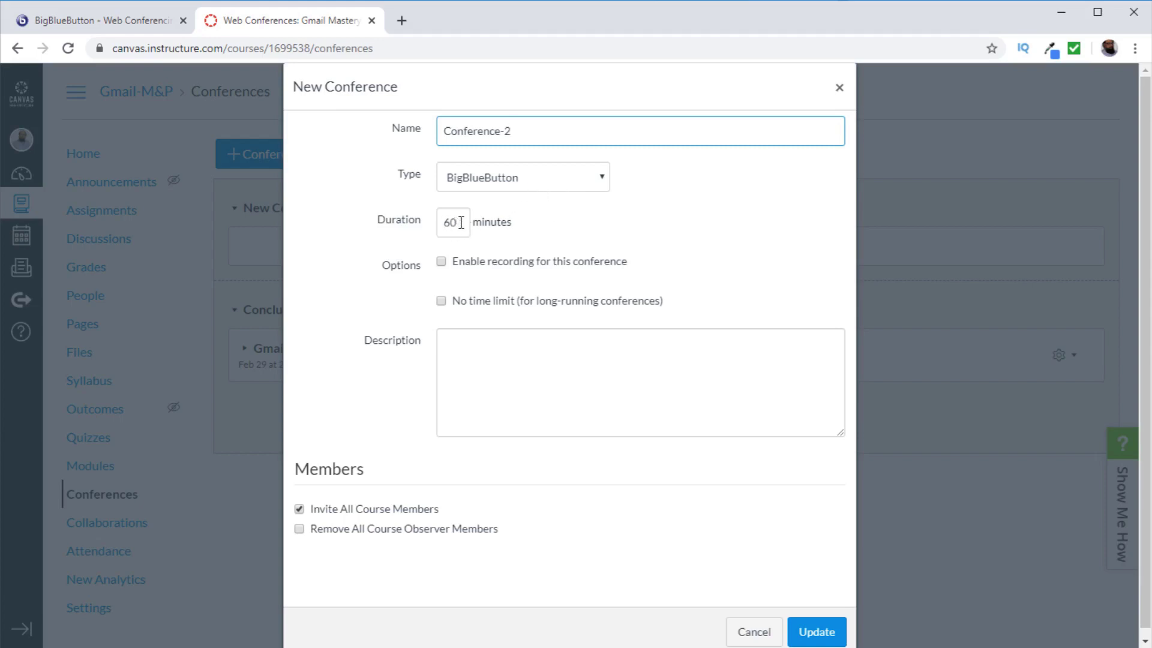
pyautogui.click(492, 282)
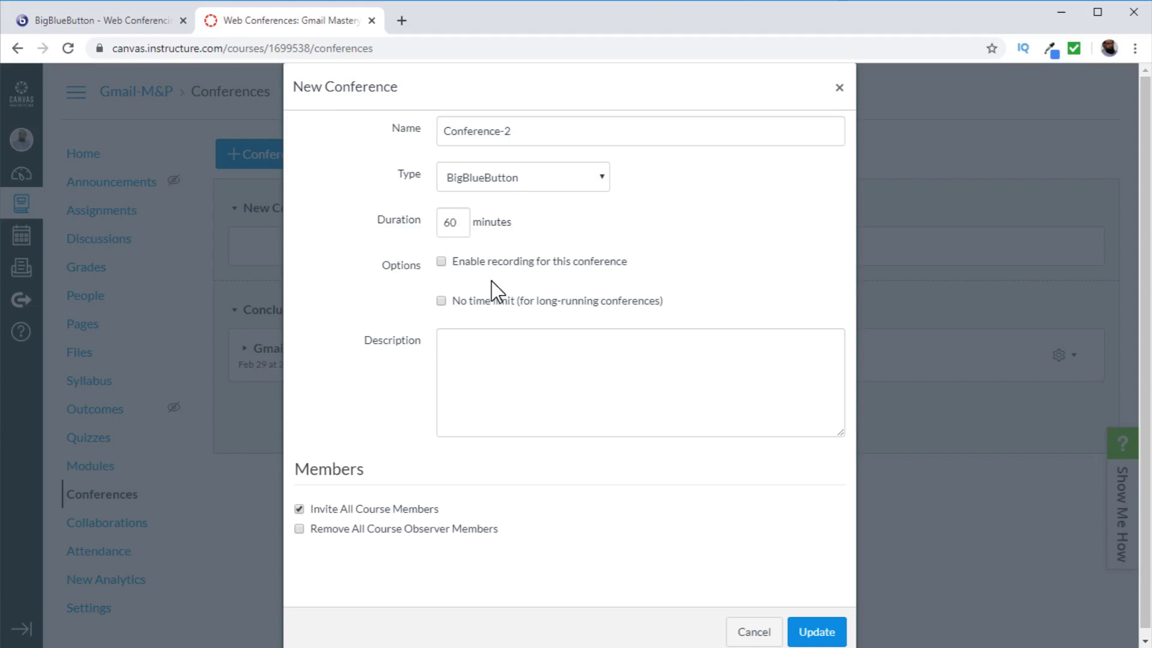
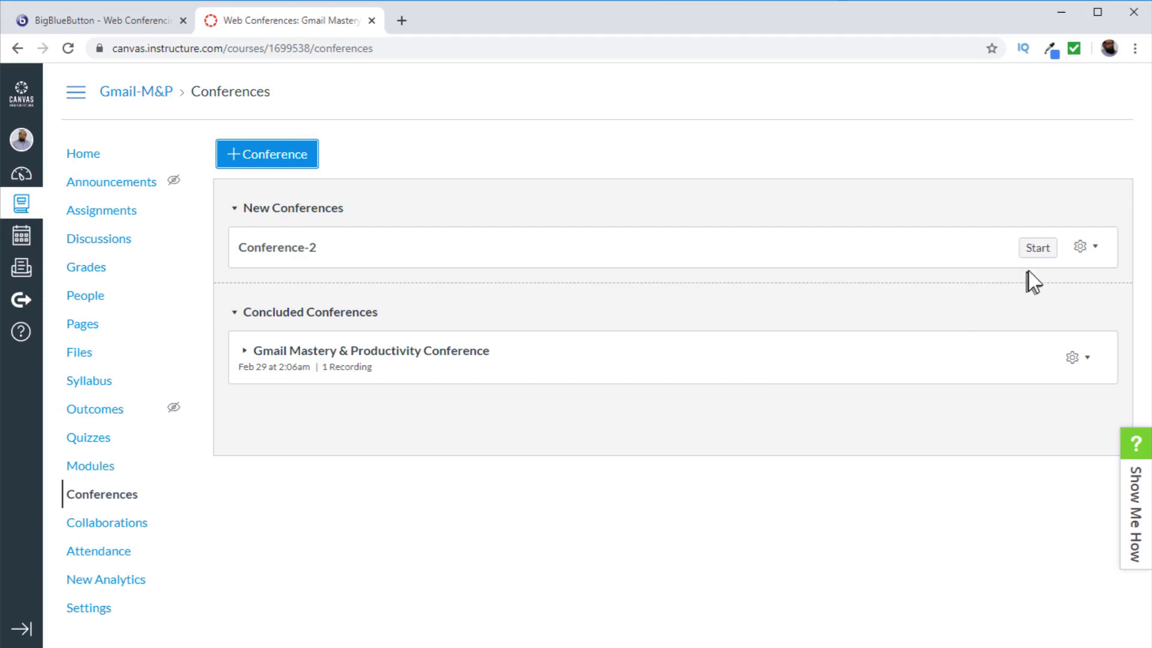
# Start Conference-2 and join the audio with the microphone, confirming the echo test
pyautogui.click(1035, 249)
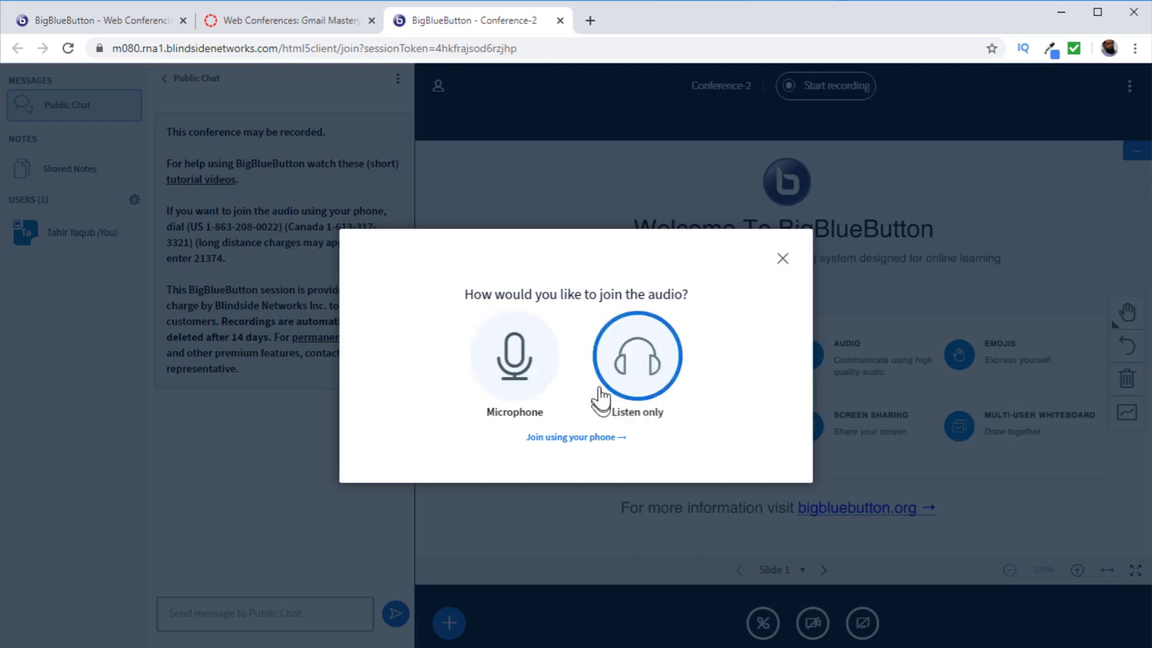
pyautogui.click(514, 361)
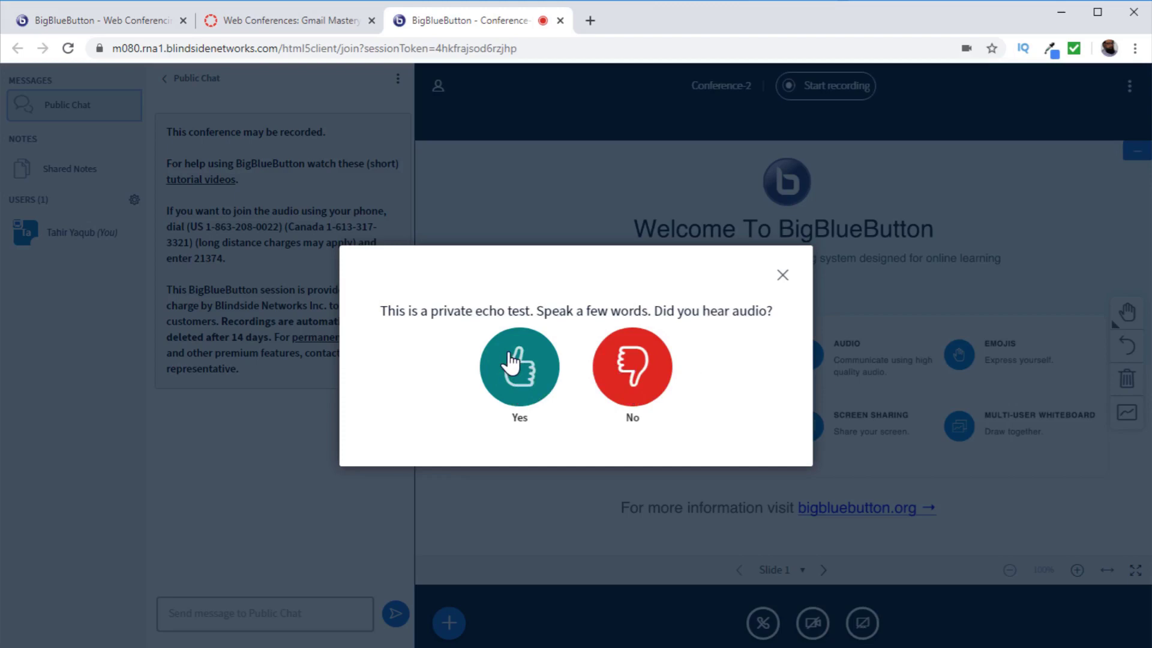
pyautogui.click(516, 384)
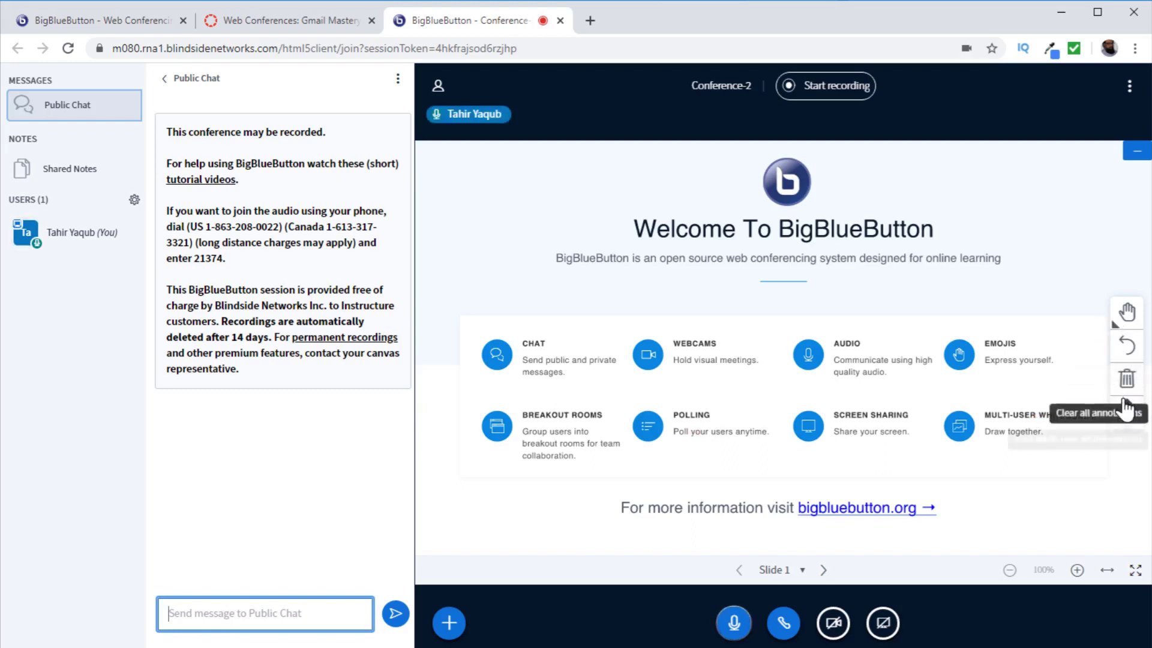
# Show the available whiteboard drawing tools and change the presentation to Slide 2
pyautogui.click(1127, 323)
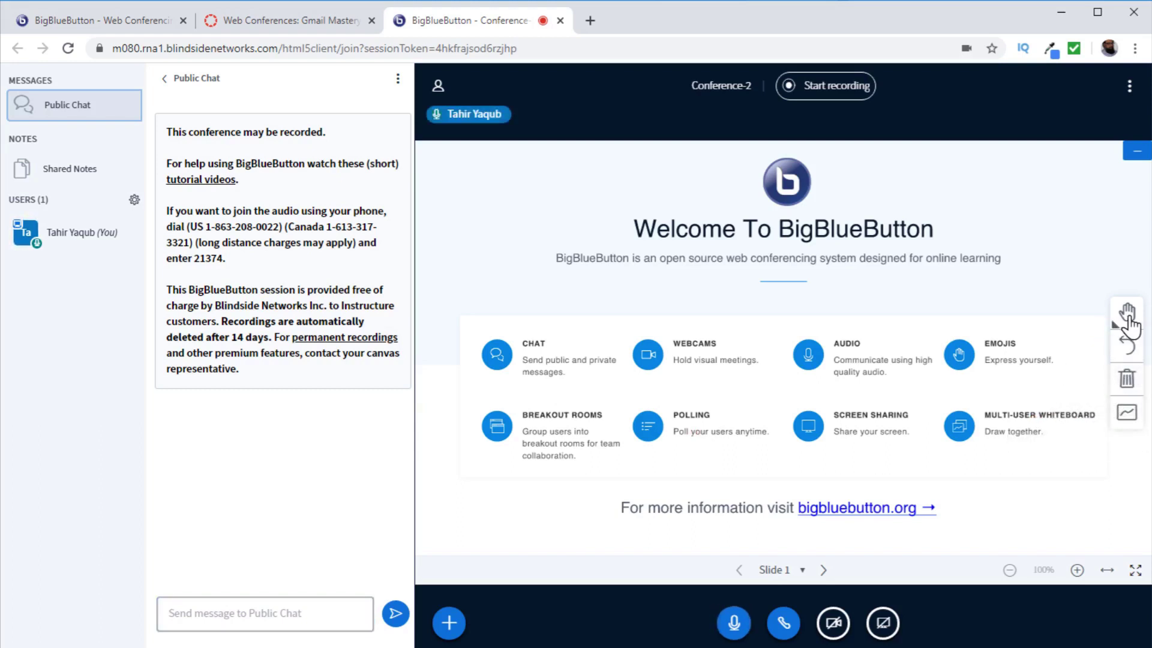
pyautogui.click(1127, 324)
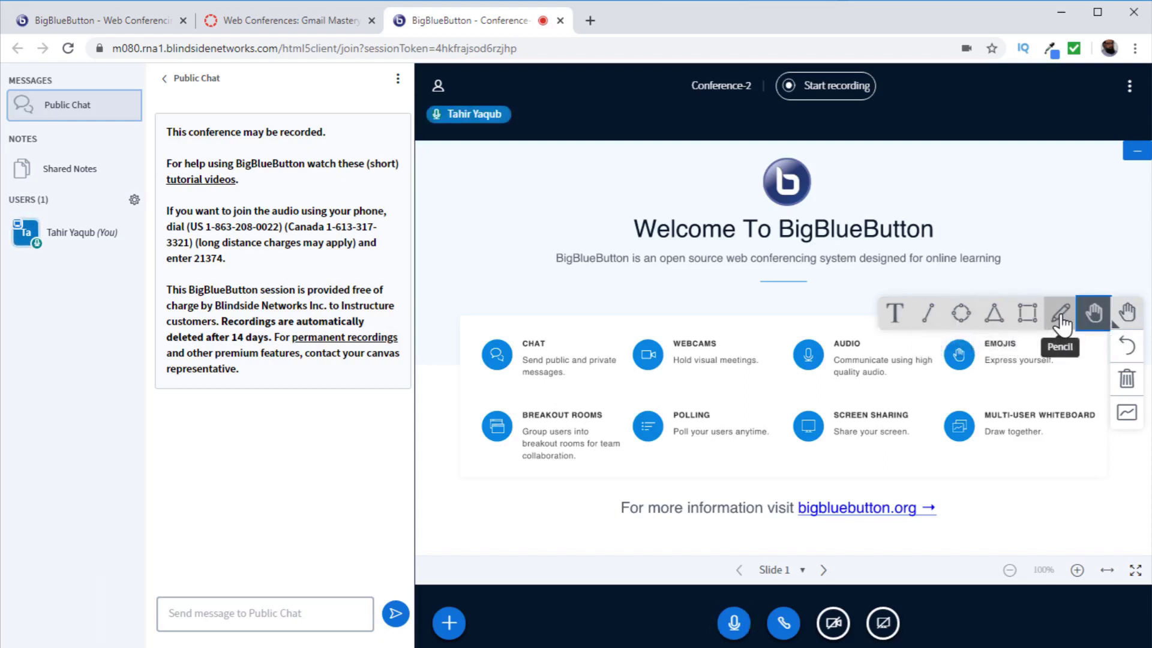
pyautogui.click(778, 572)
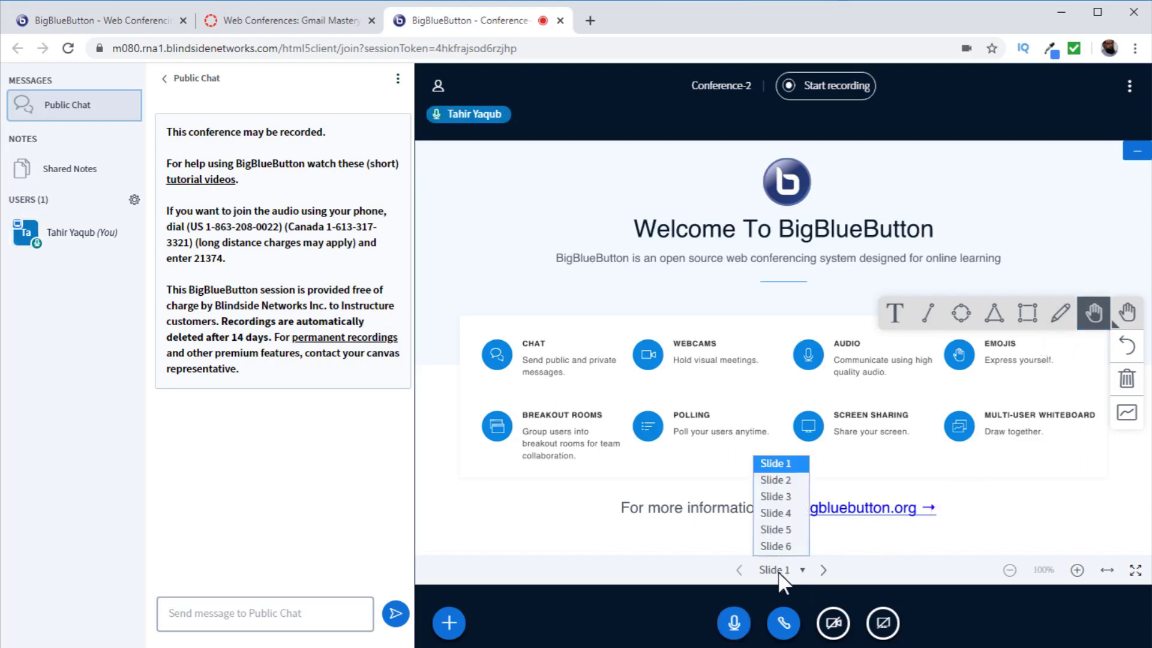
pyautogui.click(777, 480)
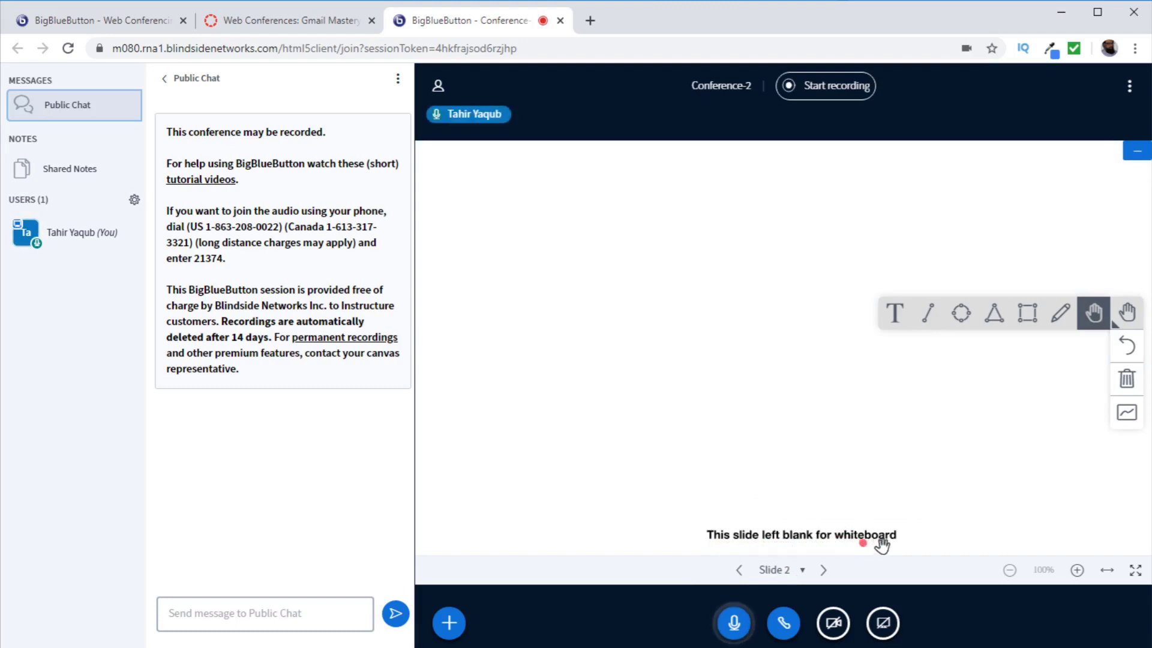
# Scribble "Ex" and a freehand curve on the blank slide with the Pencil tool, and clear all annotations
pyautogui.click(1060, 312)
pyautogui.moveTo(663, 211)
pyautogui.mouseDown()
pyautogui.moveTo(668, 243)
pyautogui.moveTo(665, 214)
pyautogui.moveTo(690, 227)
pyautogui.mouseUp()
pyautogui.moveTo(668, 244); pyautogui.dragTo(701, 244)
pyautogui.moveTo(699, 226); pyautogui.dragTo(742, 242)
pyautogui.moveTo(717, 222); pyautogui.dragTo(705, 246)
pyautogui.moveTo(778, 290)
pyautogui.mouseDown()
pyautogui.moveTo(820, 270)
pyautogui.moveTo(827, 250)
pyautogui.mouseUp()
pyautogui.moveTo(822, 333); pyautogui.dragTo(811, 297)
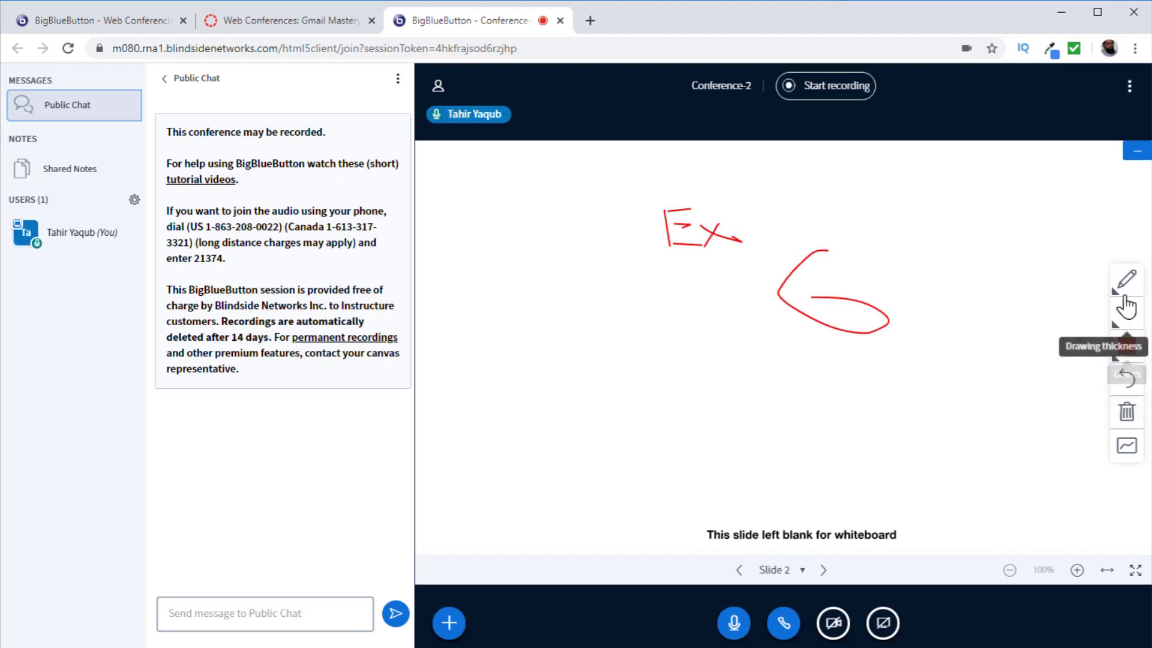
pyautogui.click(1126, 420)
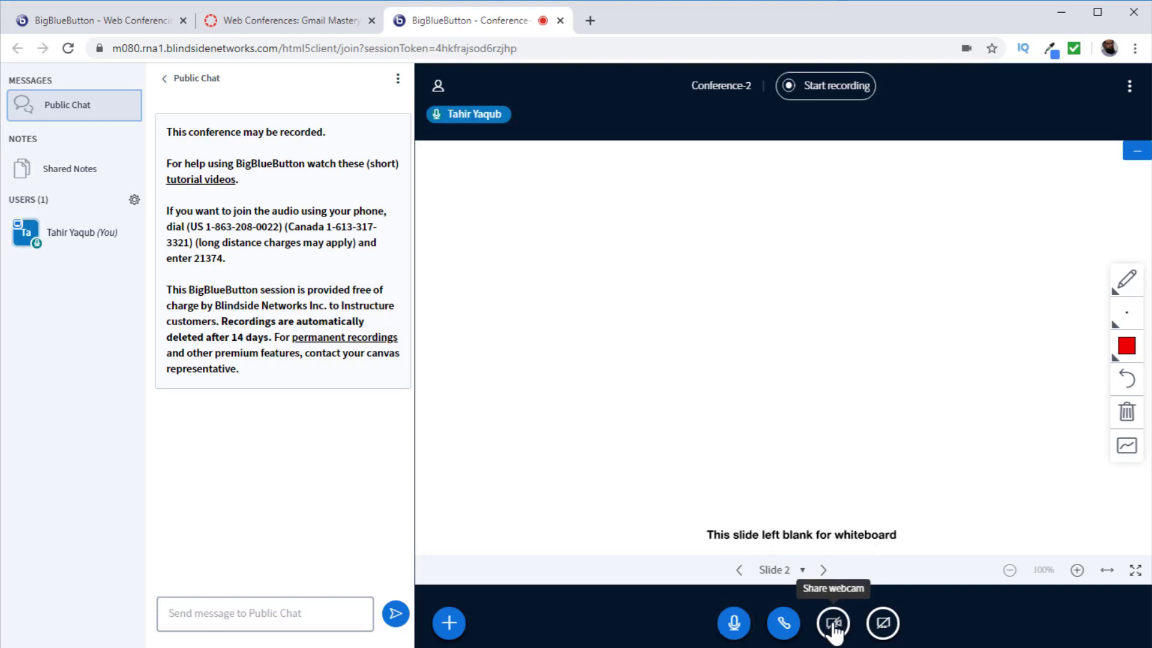
# Review the entire screen, application window and Chrome tab options for screen sharing, and cancel without sharing
pyautogui.click(883, 624)
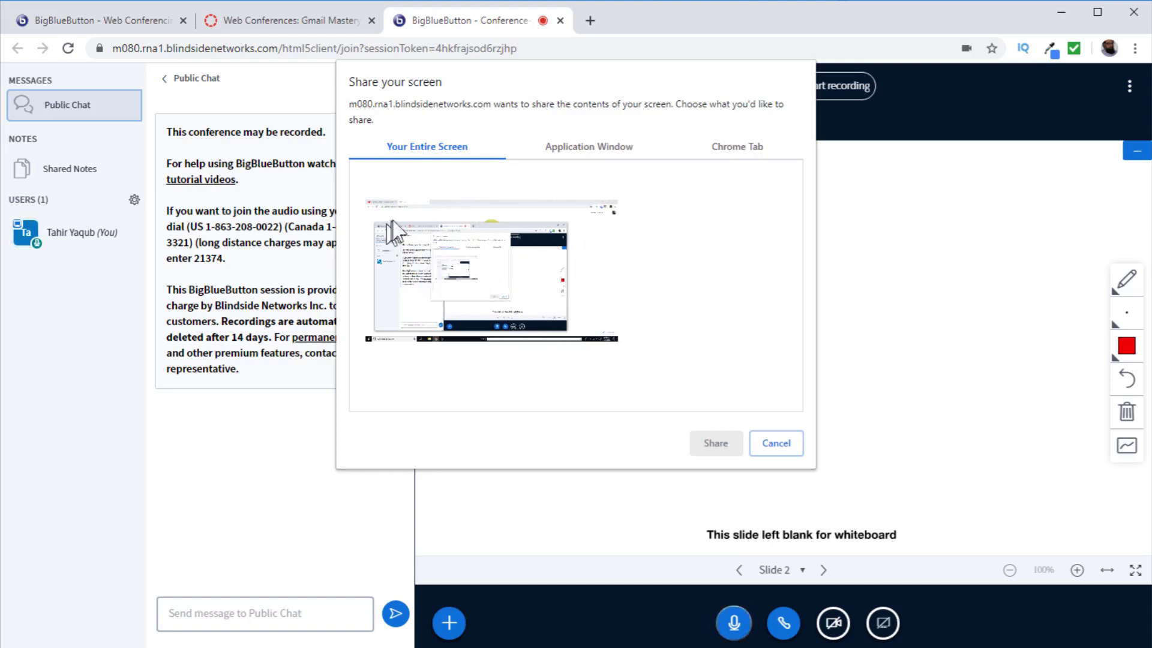
pyautogui.click(593, 150)
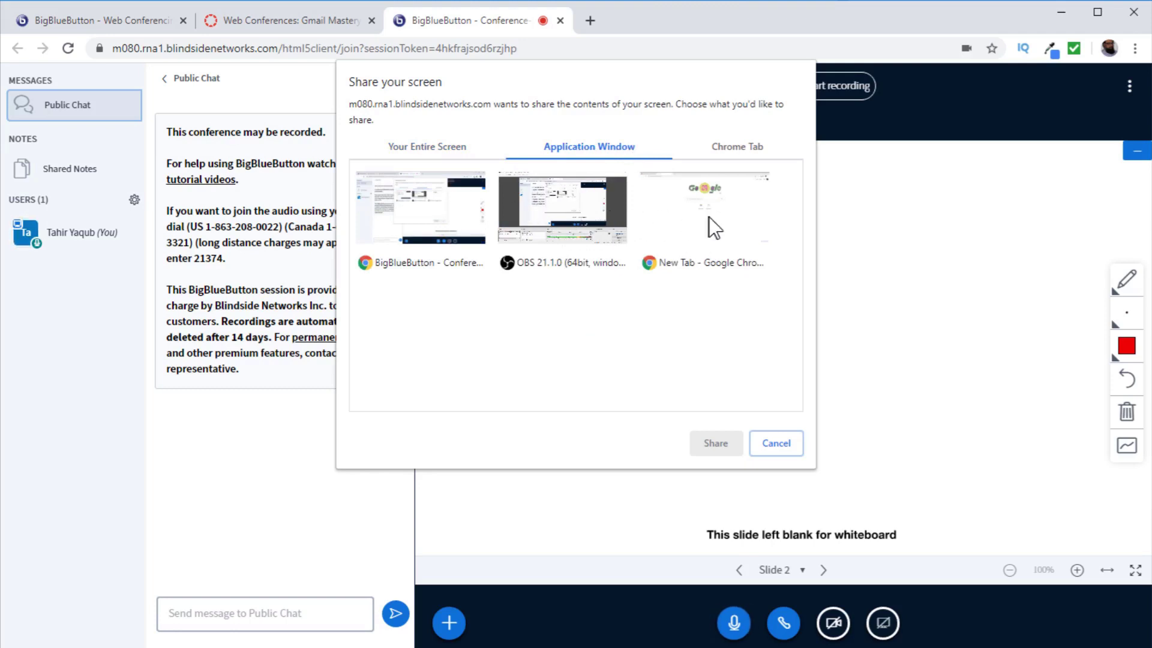
pyautogui.click(731, 156)
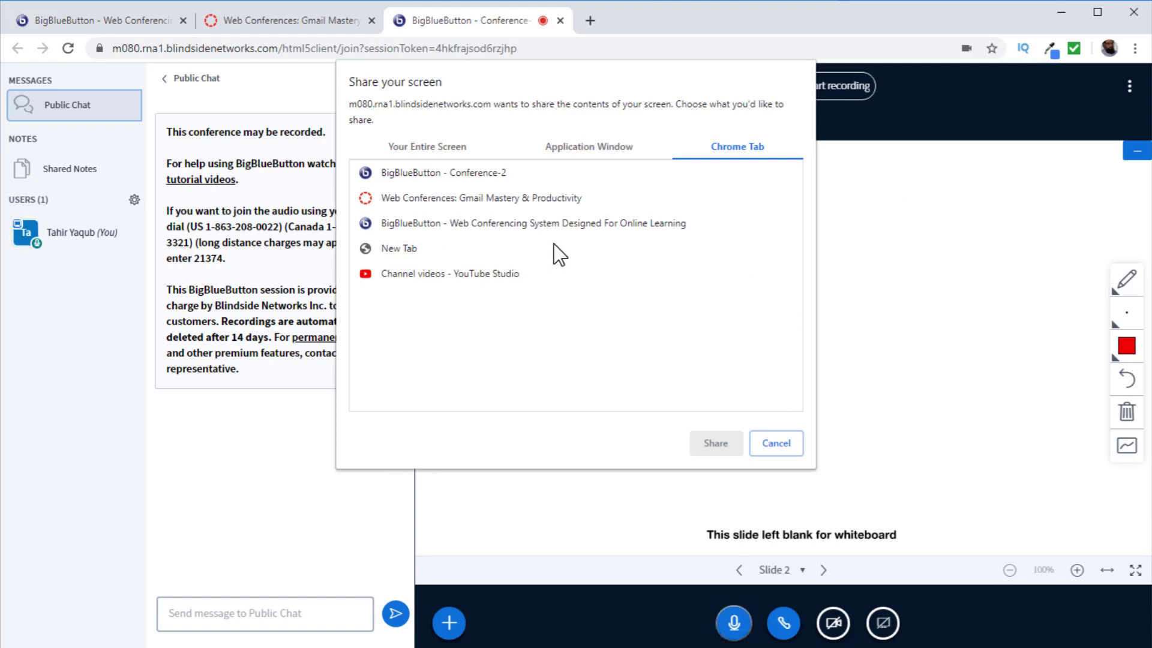
pyautogui.click(780, 443)
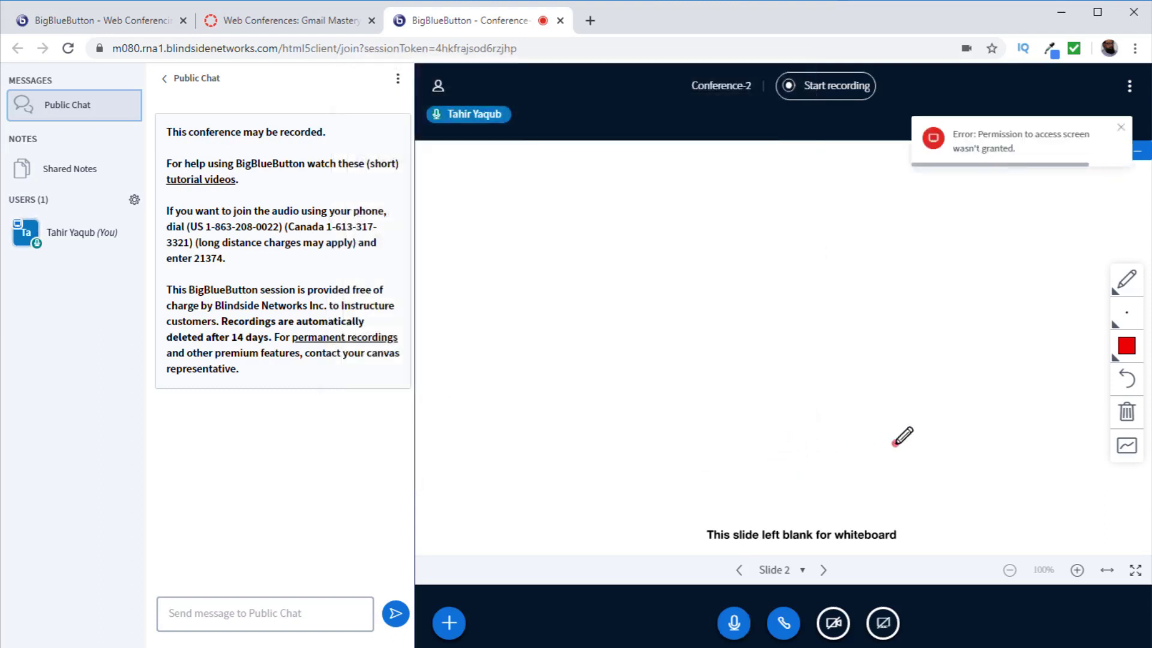
# View the options available for your own entry in the users list and dismiss them
pyautogui.click(97, 236)
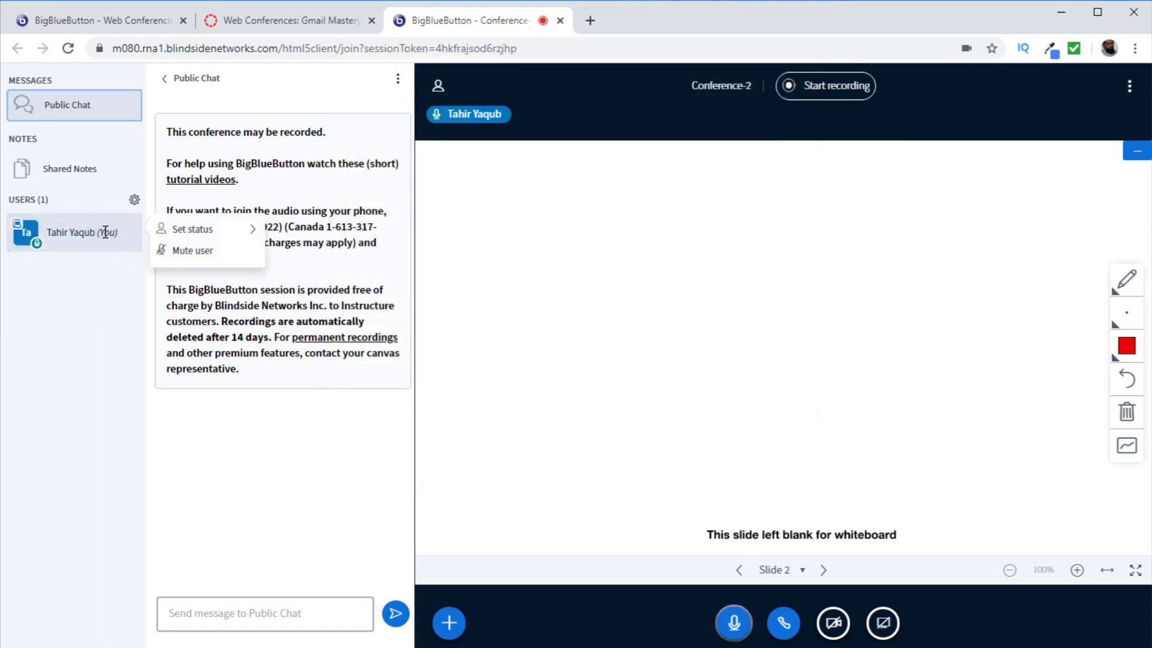
pyautogui.click(226, 242)
pyautogui.press('Escape')
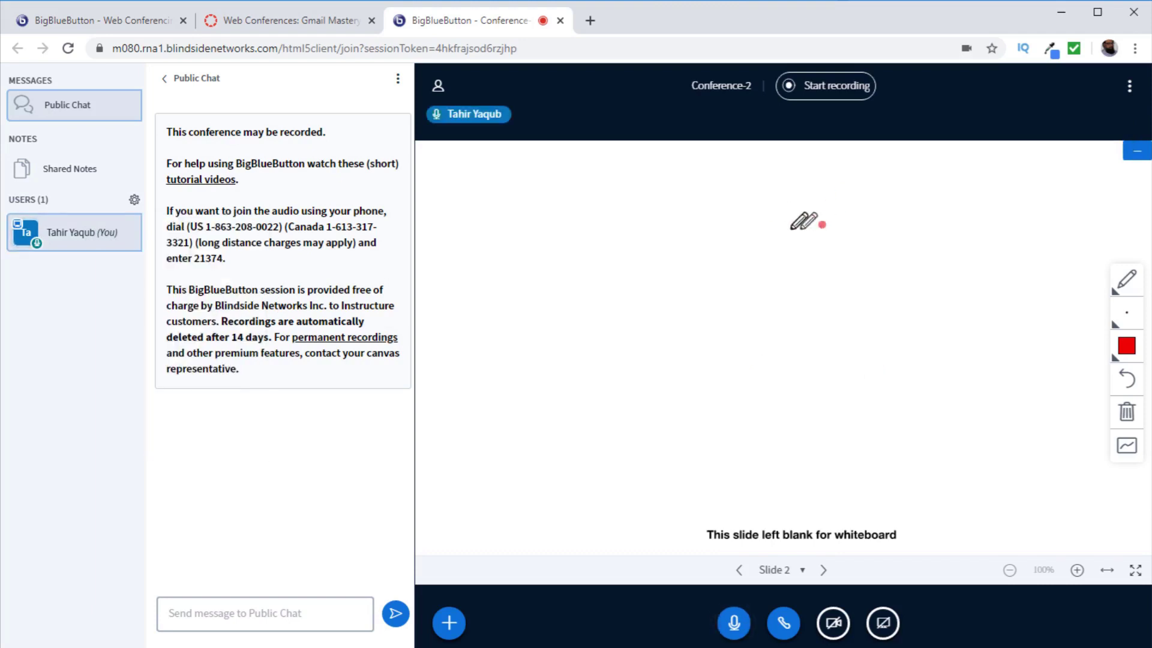
# Start recording the session and share the webcam at medium quality
pyautogui.click(824, 90)
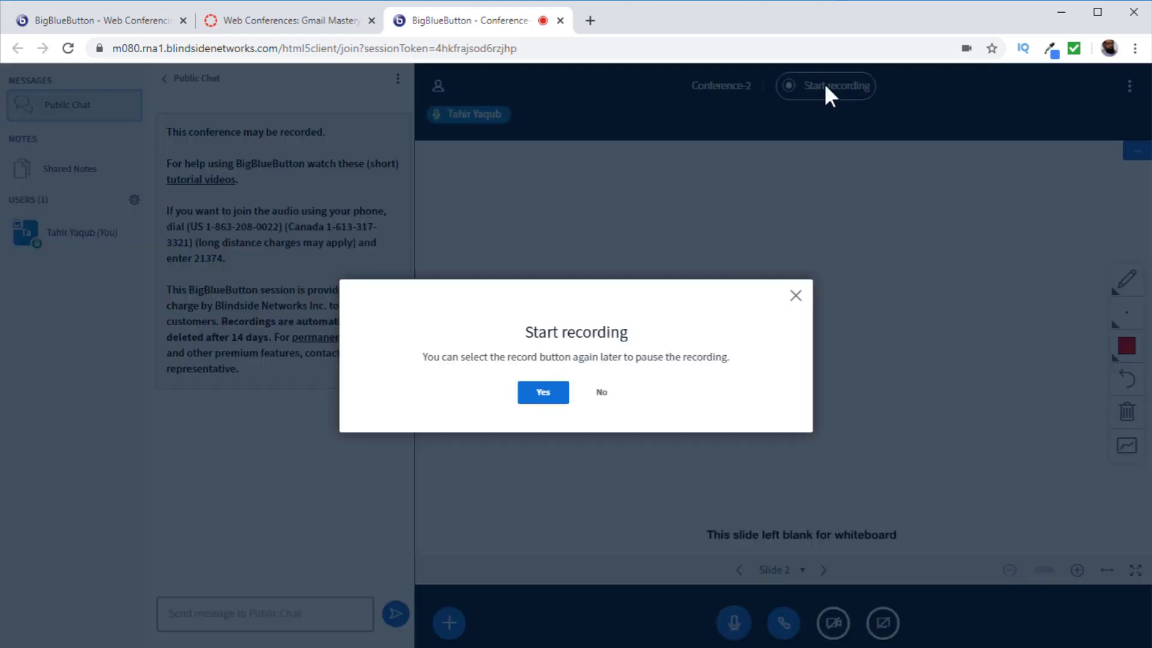
pyautogui.click(547, 399)
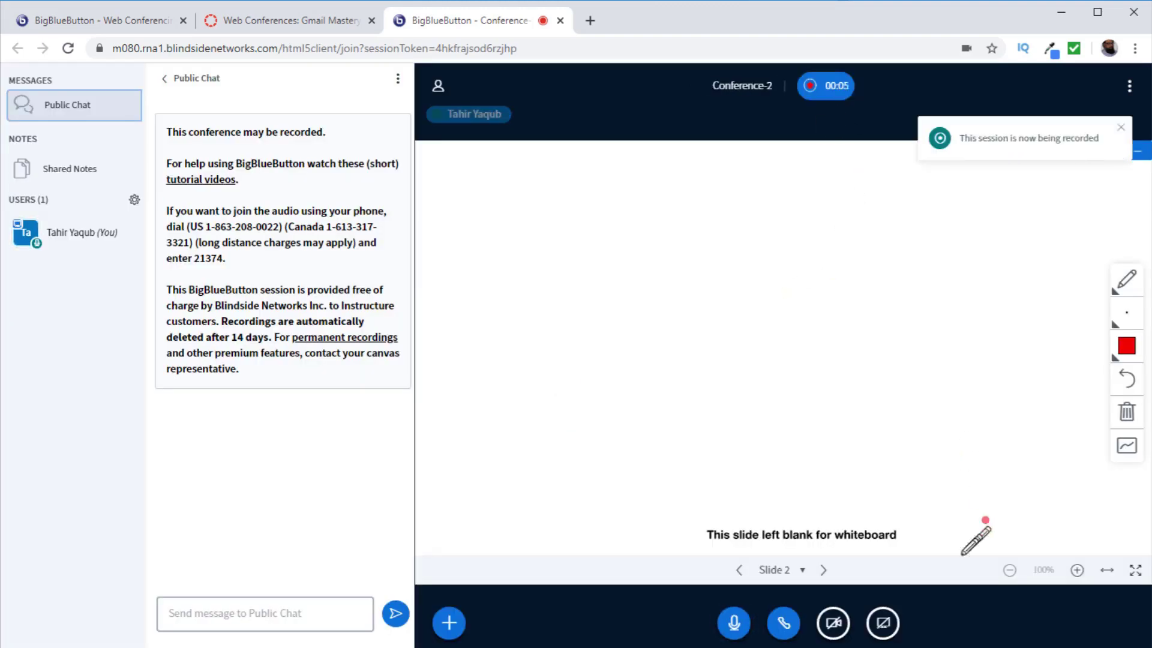
pyautogui.click(834, 625)
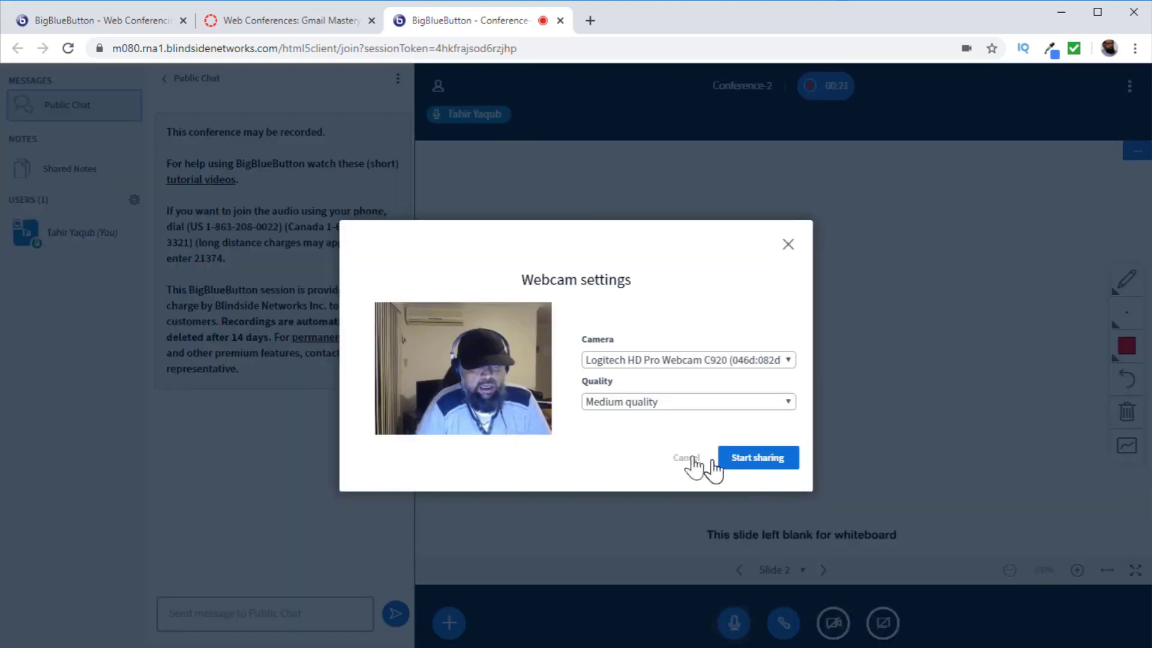
pyautogui.click(758, 468)
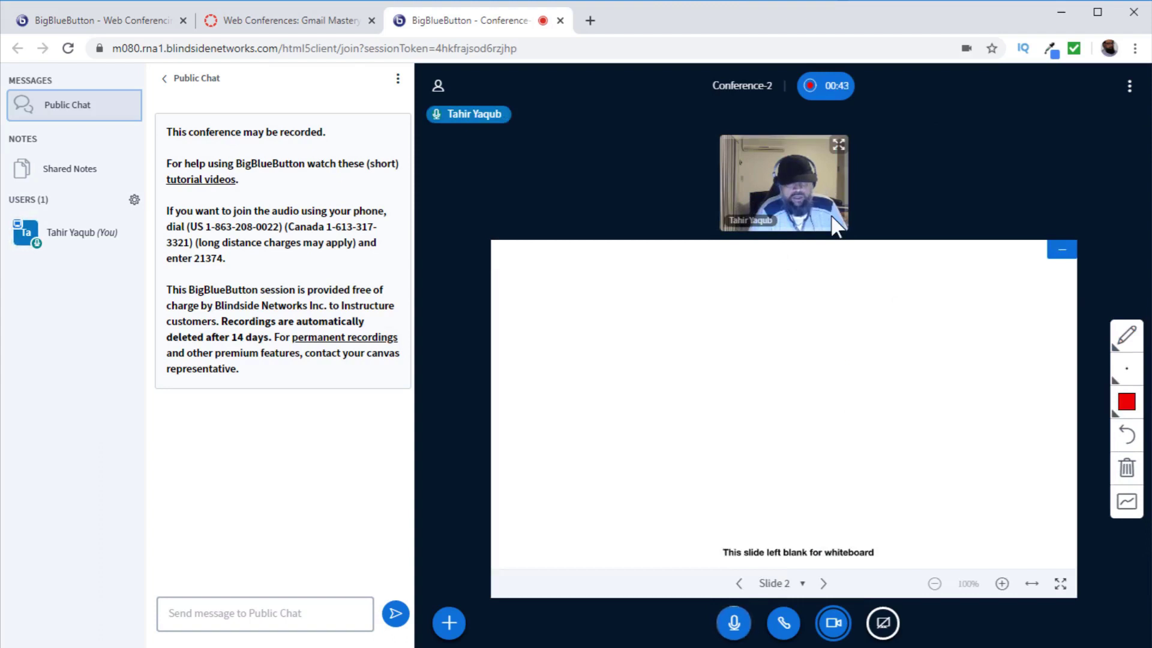
# Move the webcam video below the presentation and hide the public chat
pyautogui.moveTo(745, 181); pyautogui.dragTo(516, 575)
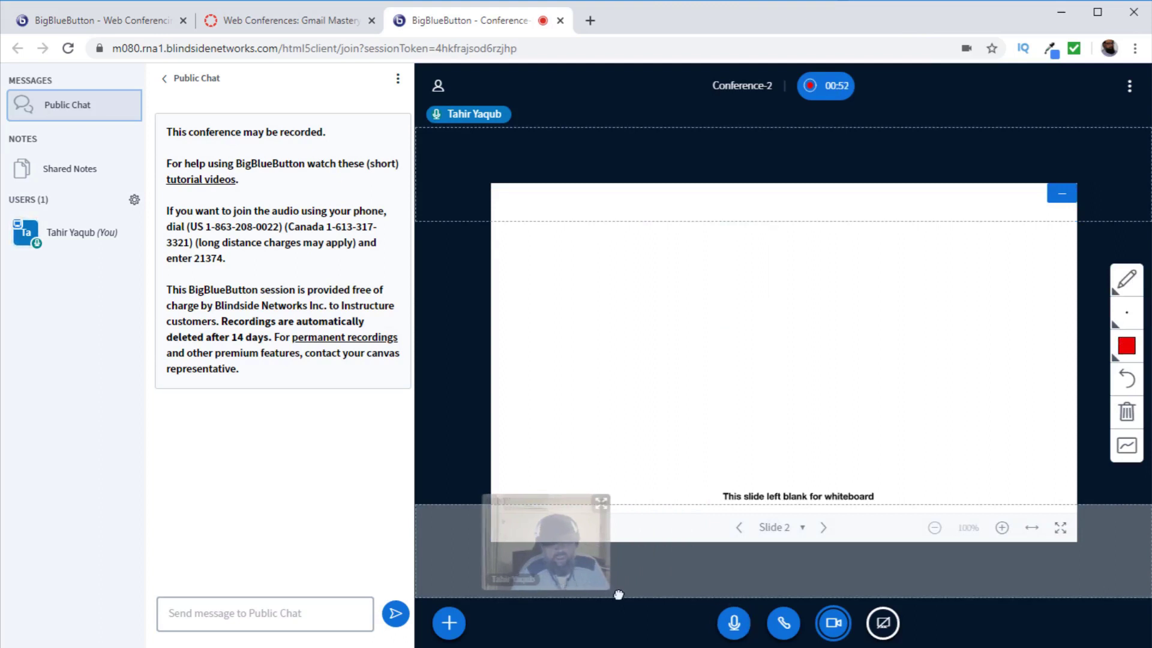
pyautogui.moveTo(618, 594); pyautogui.dragTo(671, 535)
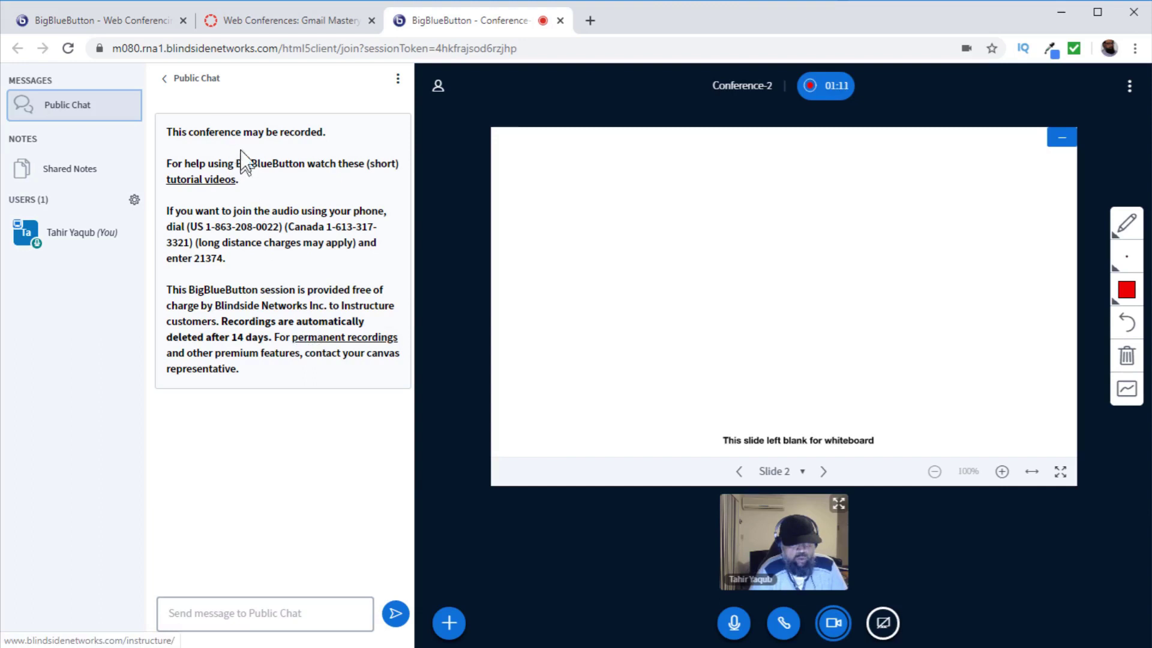
pyautogui.click(192, 78)
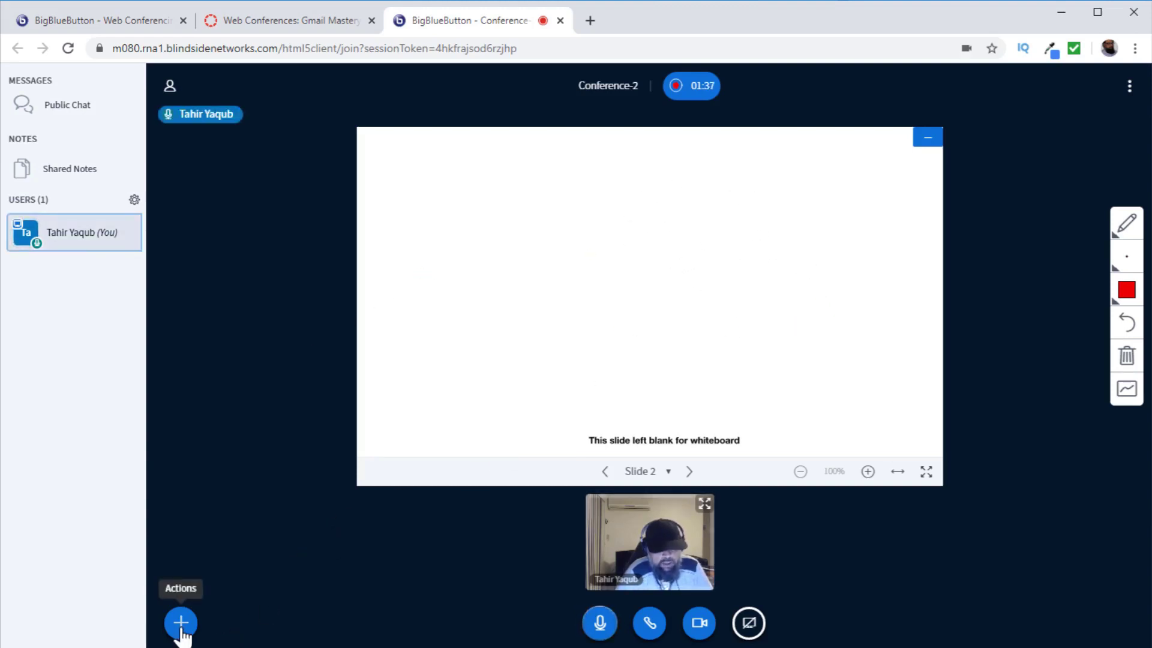
# Upload Gmail-Mastery-and-Productivity.pptx as the conference presentation and confirm it
pyautogui.click(181, 624)
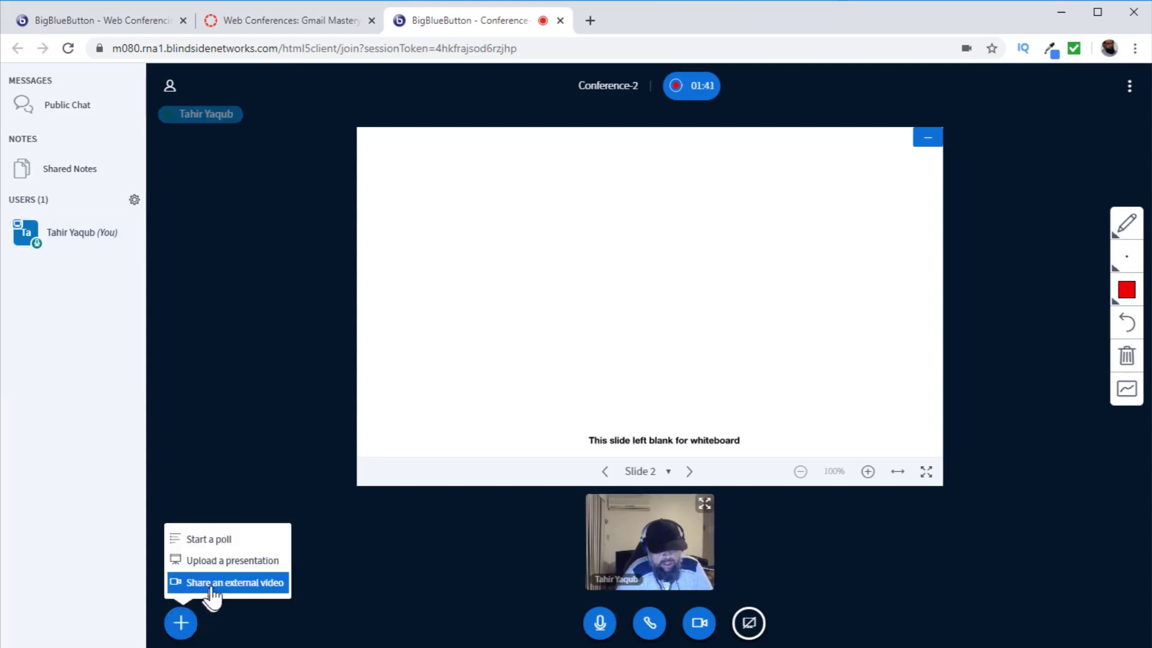
pyautogui.click(251, 564)
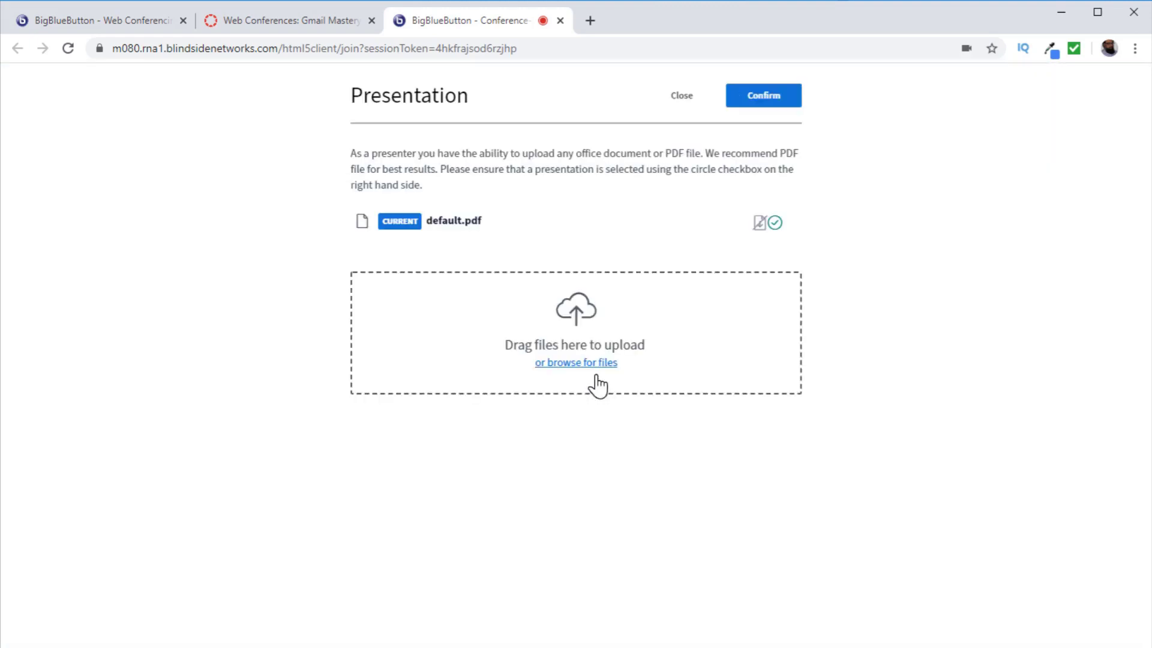
pyautogui.click(564, 364)
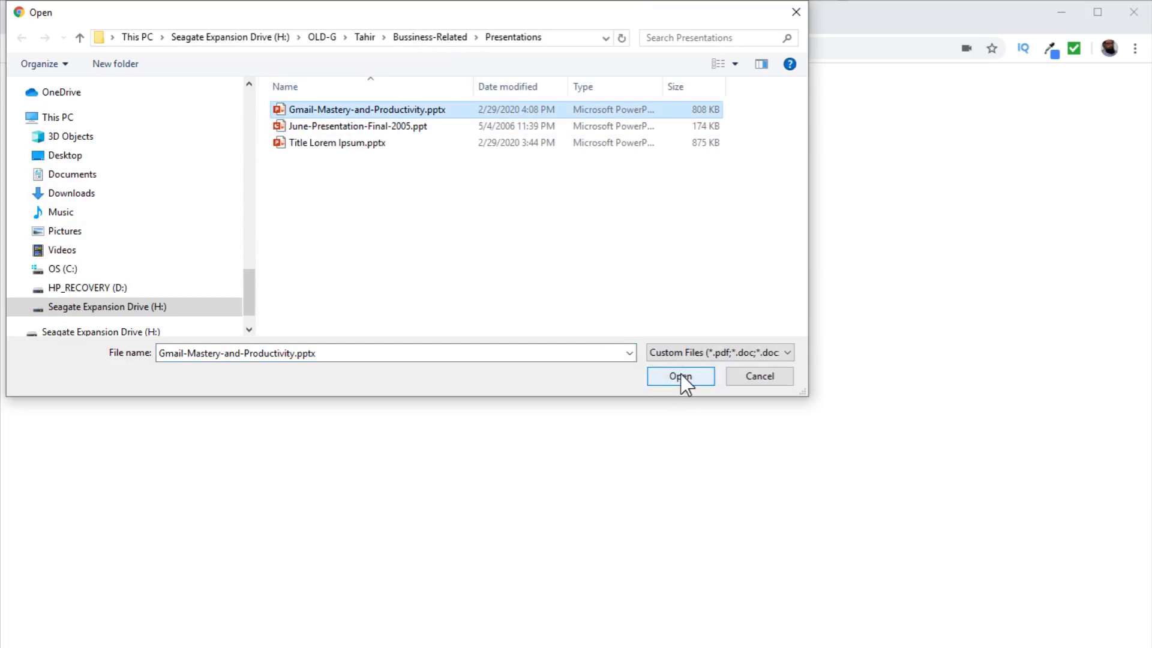
pyautogui.click(680, 376)
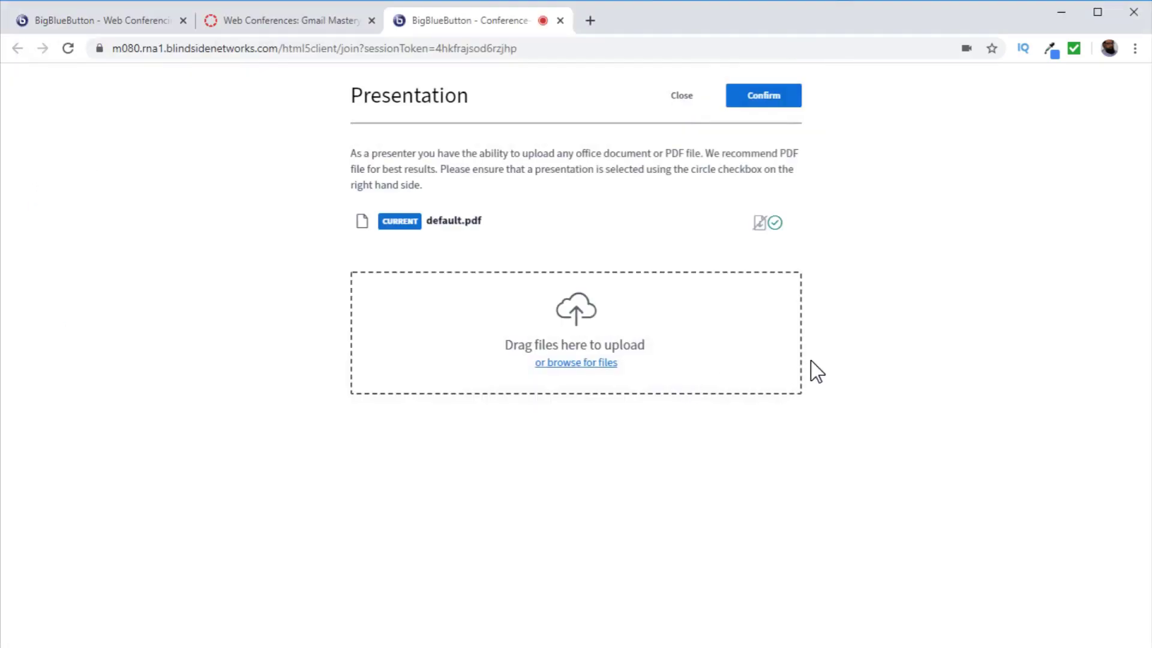
pyautogui.click(767, 100)
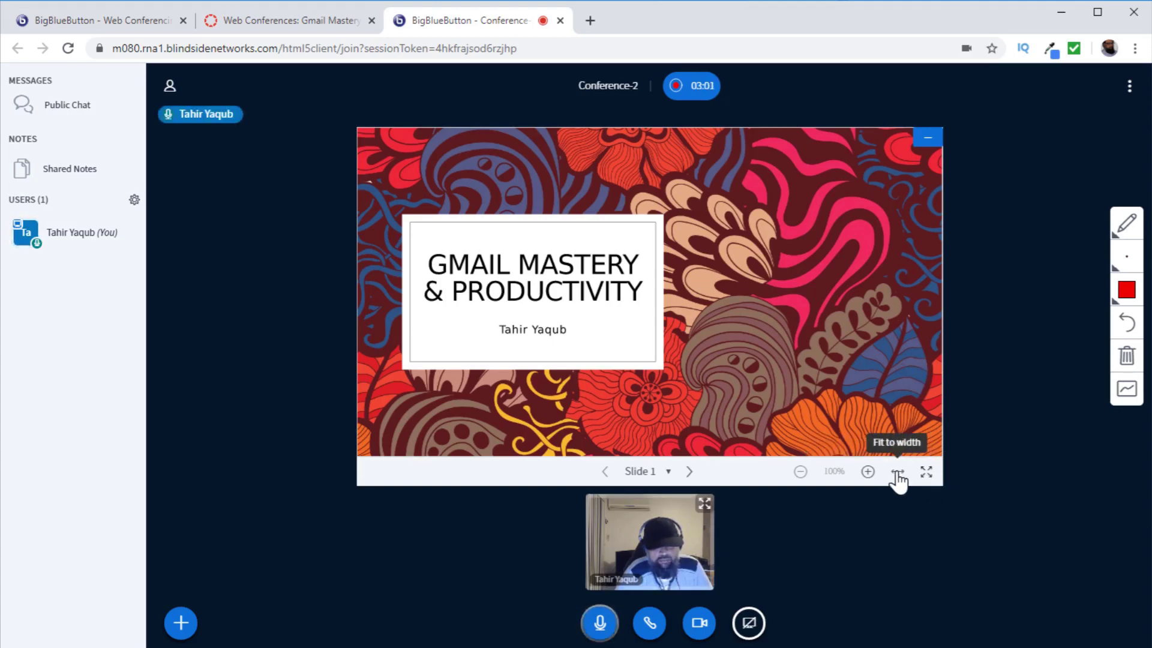
# Fit the first slide to width and move it up and down with the Pan tool
pyautogui.click(898, 474)
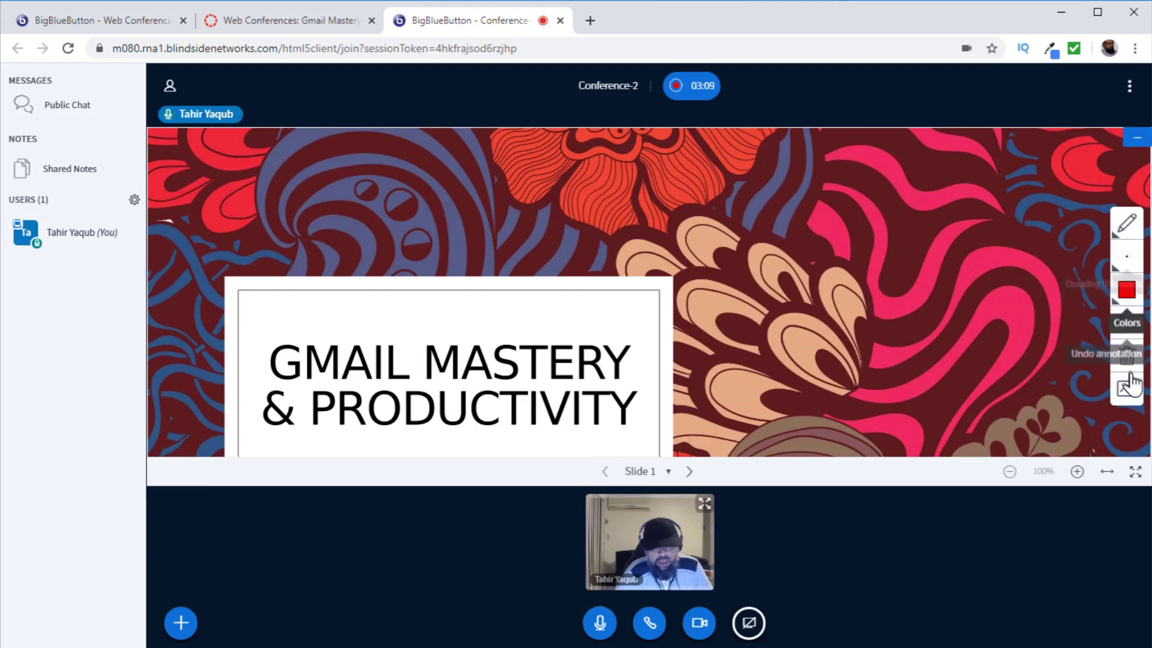
pyautogui.click(1131, 236)
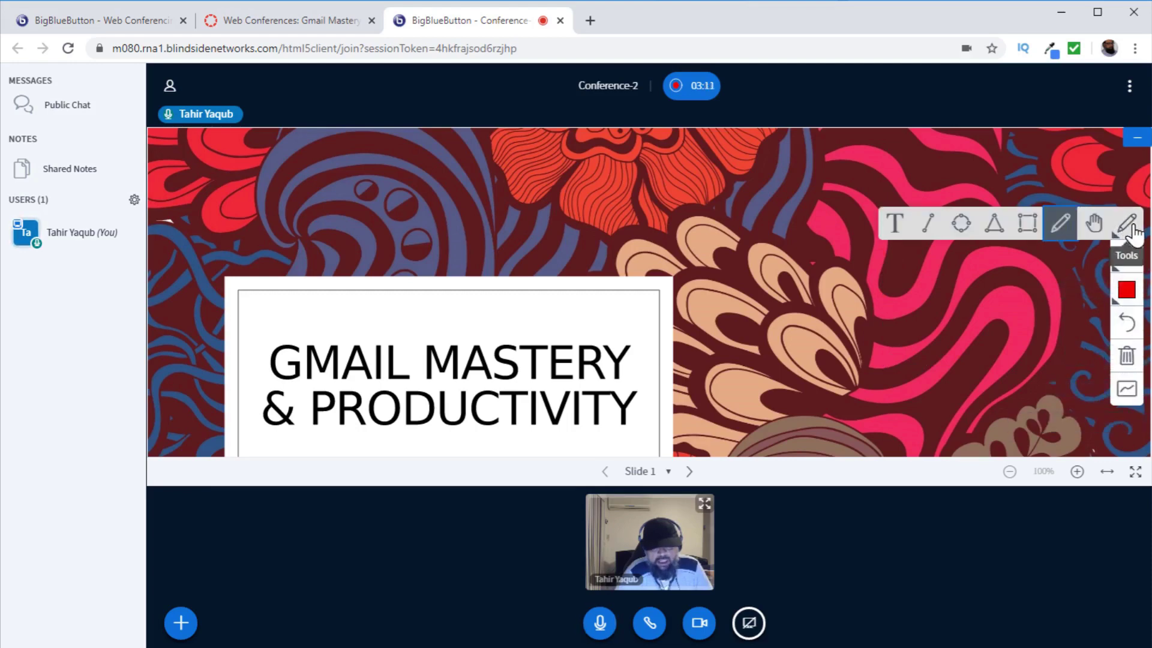
pyautogui.click(1098, 224)
pyautogui.scroll(-3, 930, 244)
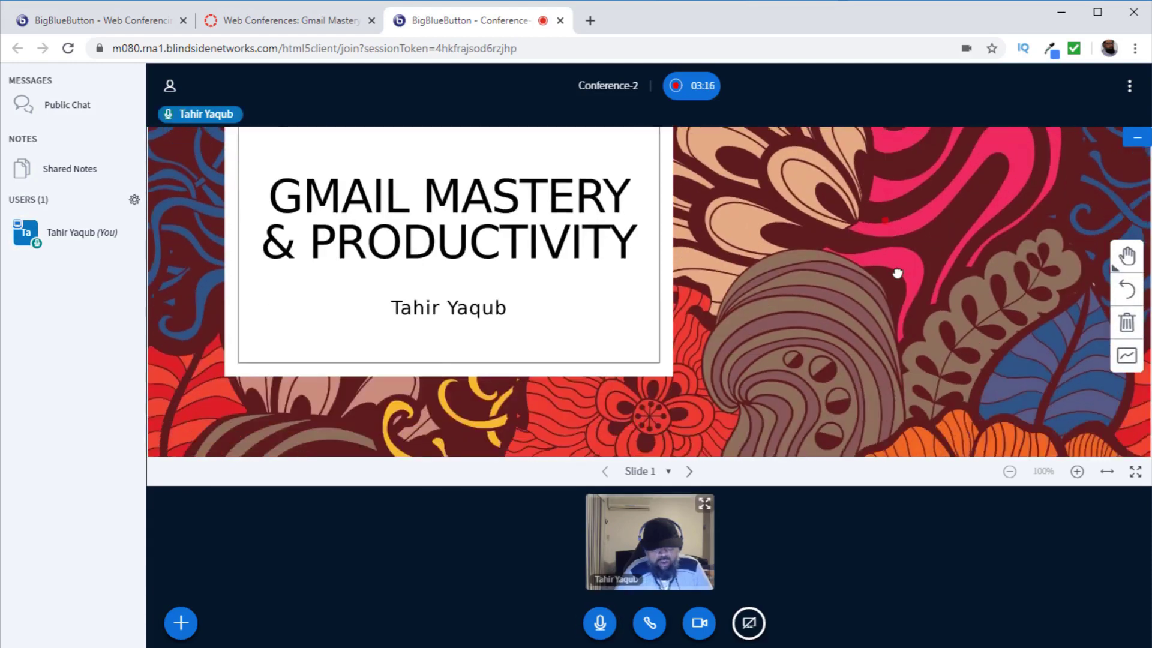
pyautogui.scroll(-3, 880, 300)
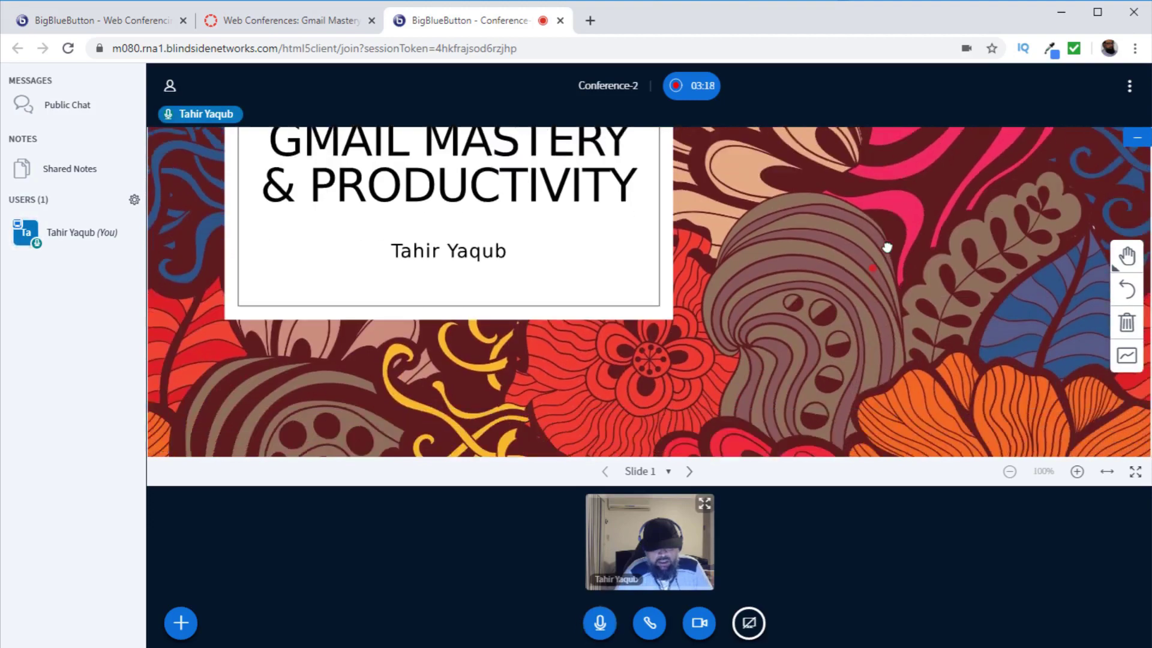
pyautogui.scroll(3, 918, 292)
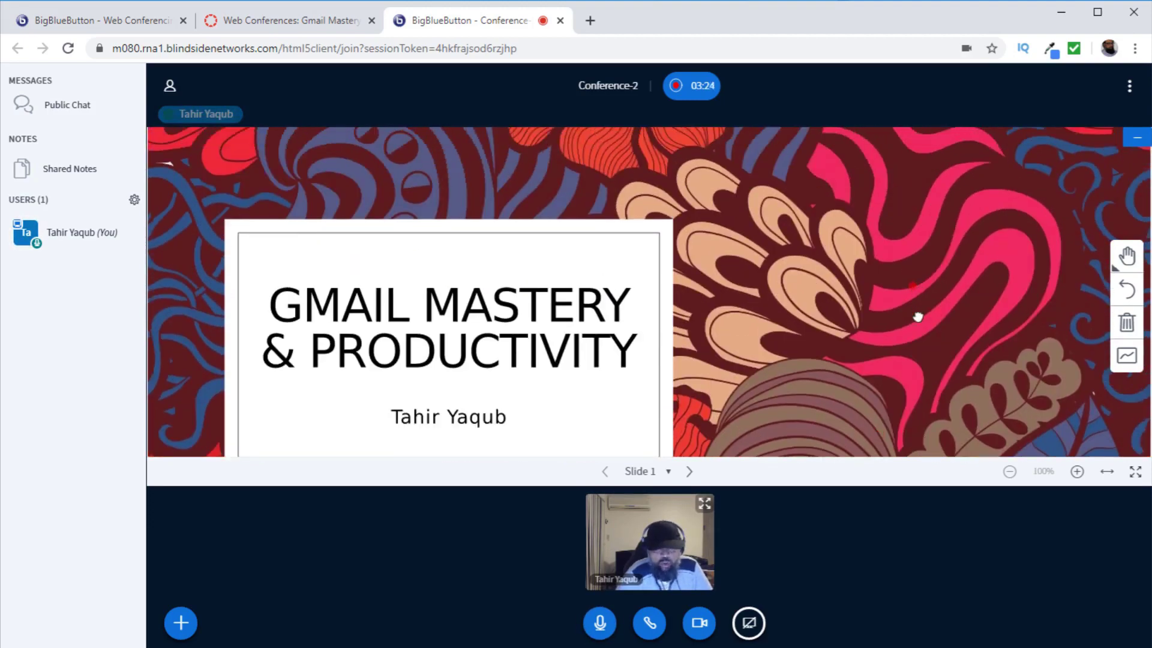
pyautogui.scroll(1, 918, 317)
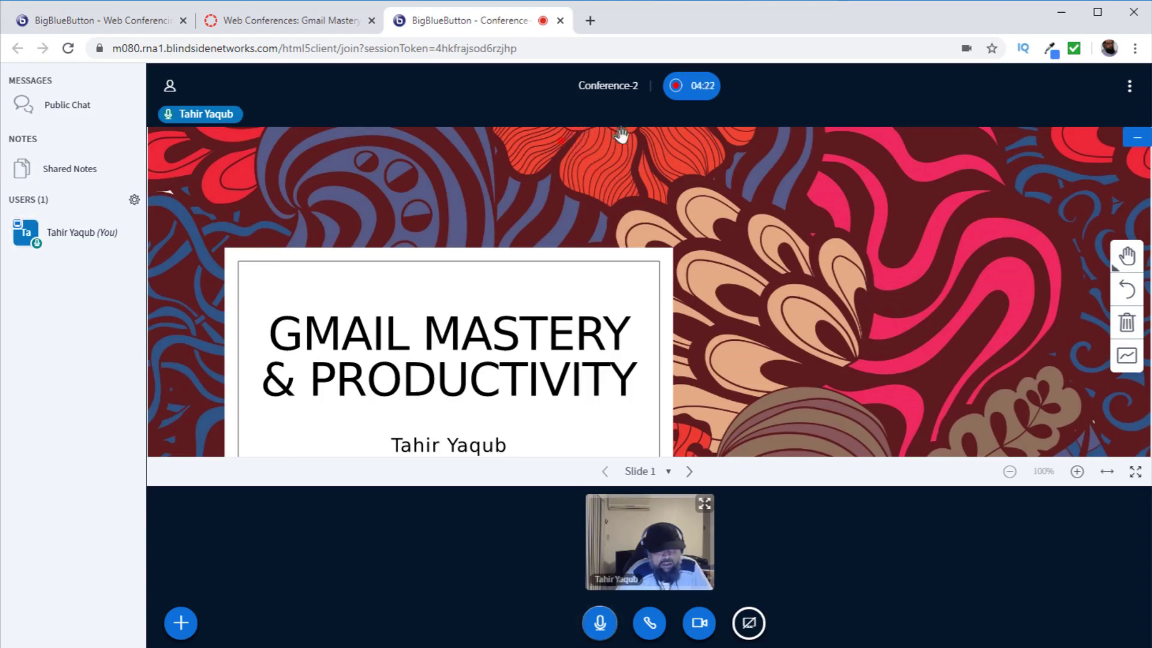
# Pause the session recording and confirm the pause
pyautogui.click(703, 90)
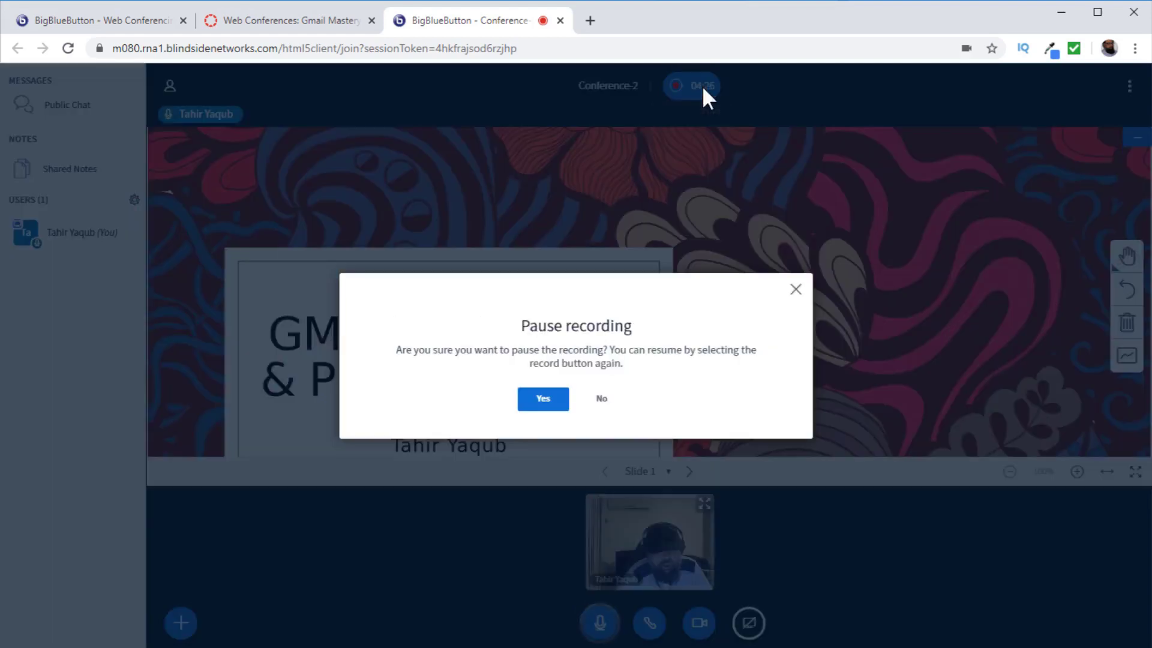
pyautogui.click(543, 400)
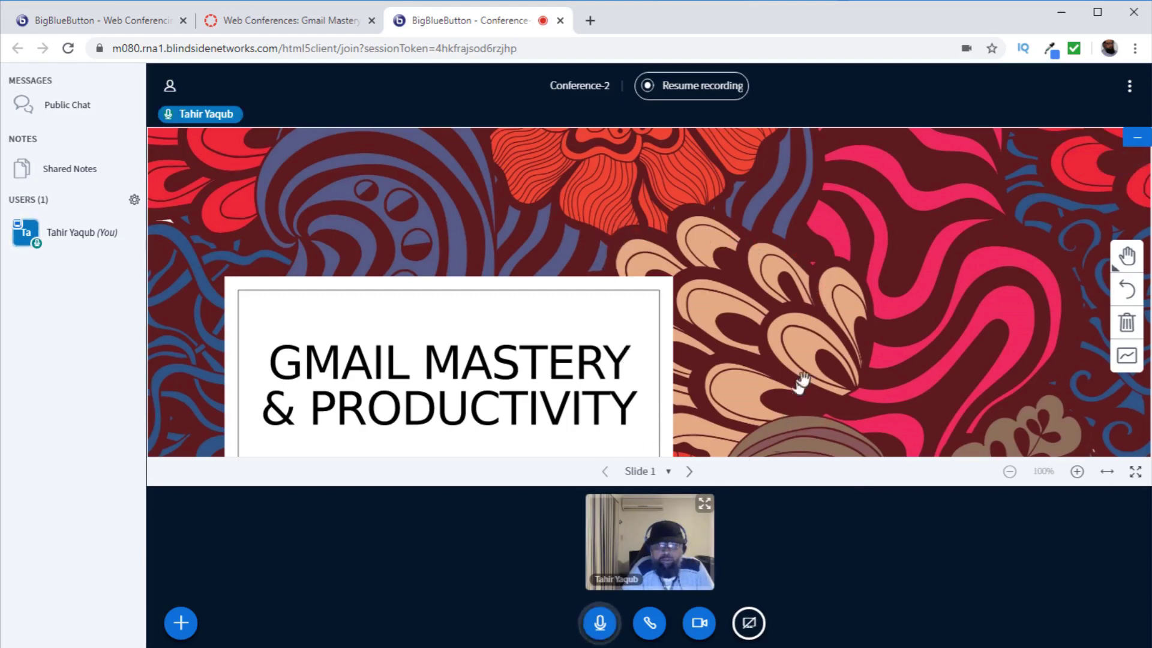
# Minimize the presentation to view the webcam video alone, and restore it
pyautogui.click(1135, 139)
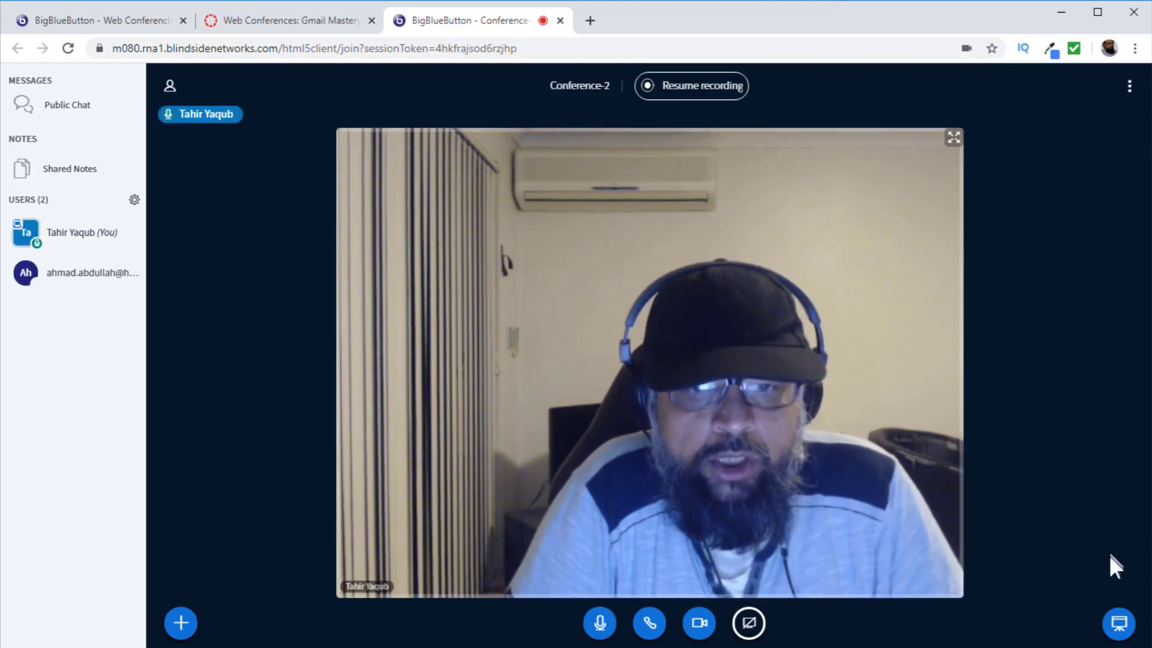
pyautogui.click(1119, 623)
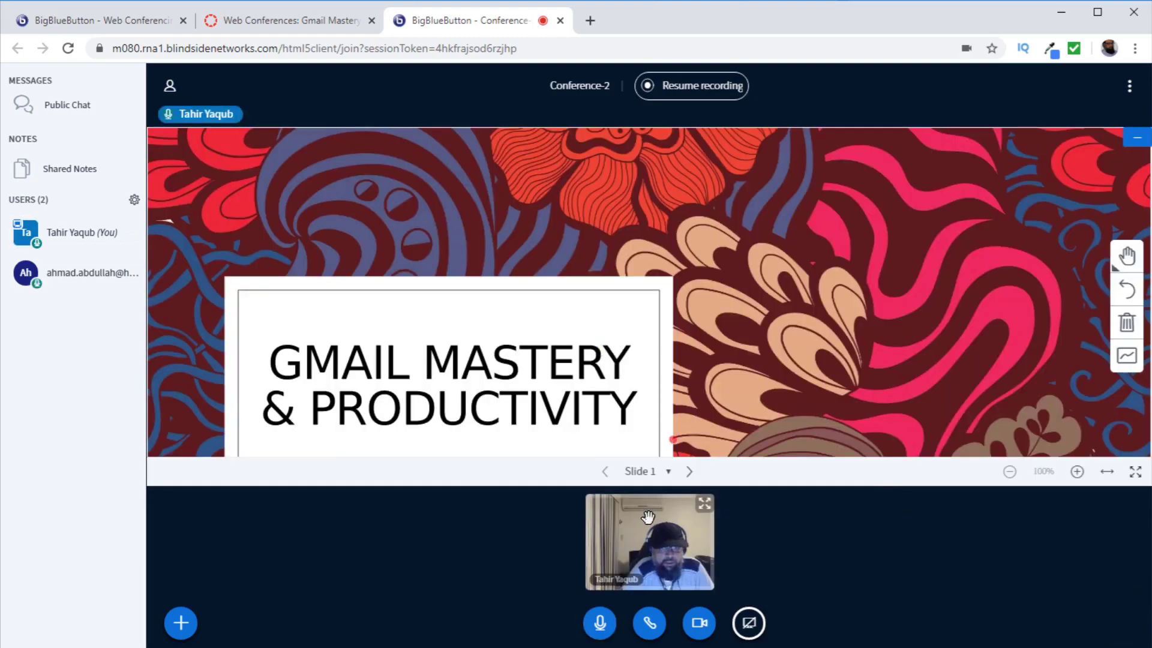
# Stop sharing the webcam, and restore the minimized presentation above the participants' webcam videos
pyautogui.click(699, 624)
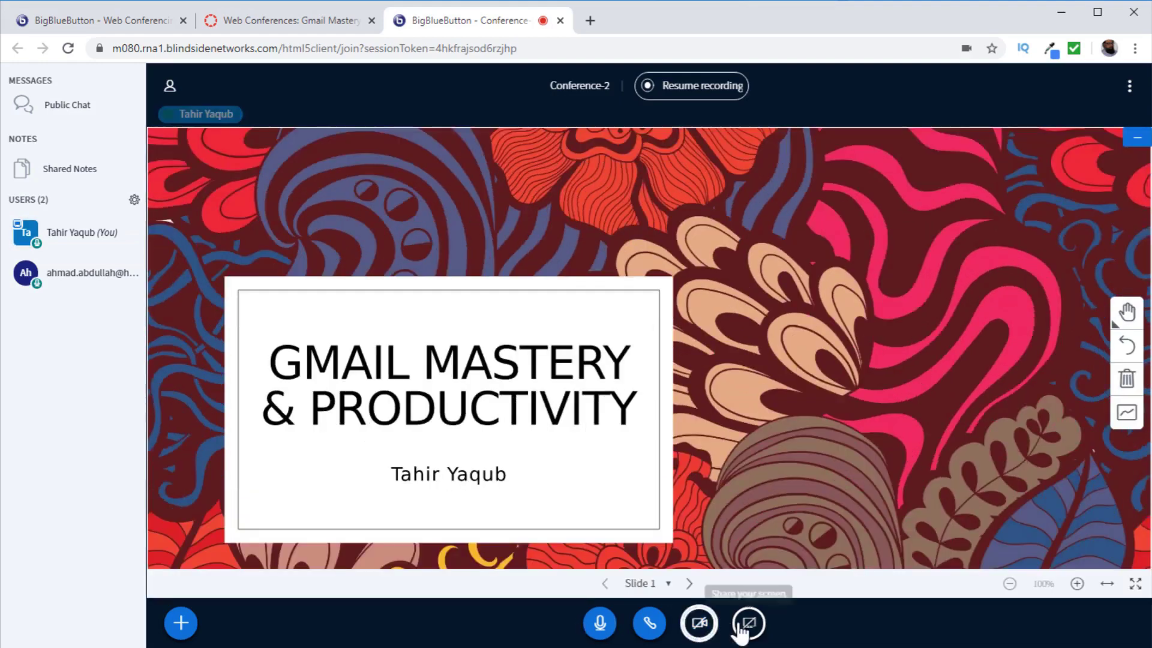
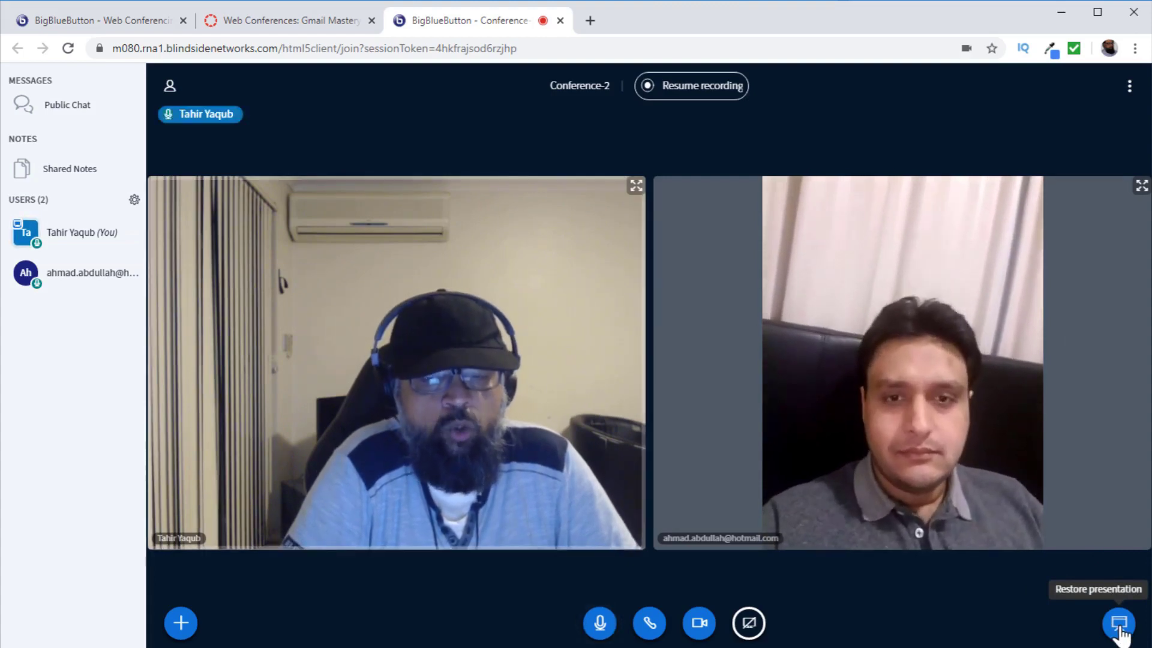
pyautogui.click(1119, 624)
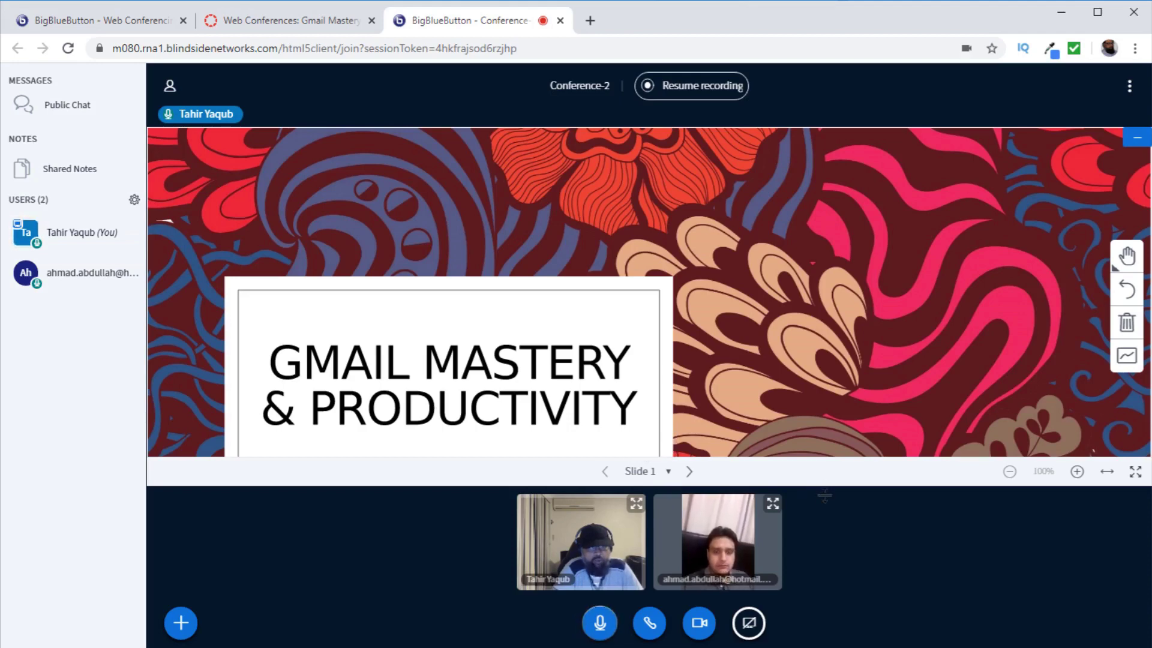
pyautogui.moveTo(831, 484)
pyautogui.mouseDown()
pyautogui.moveTo(838, 404)
pyautogui.moveTo(824, 492)
pyautogui.mouseUp()
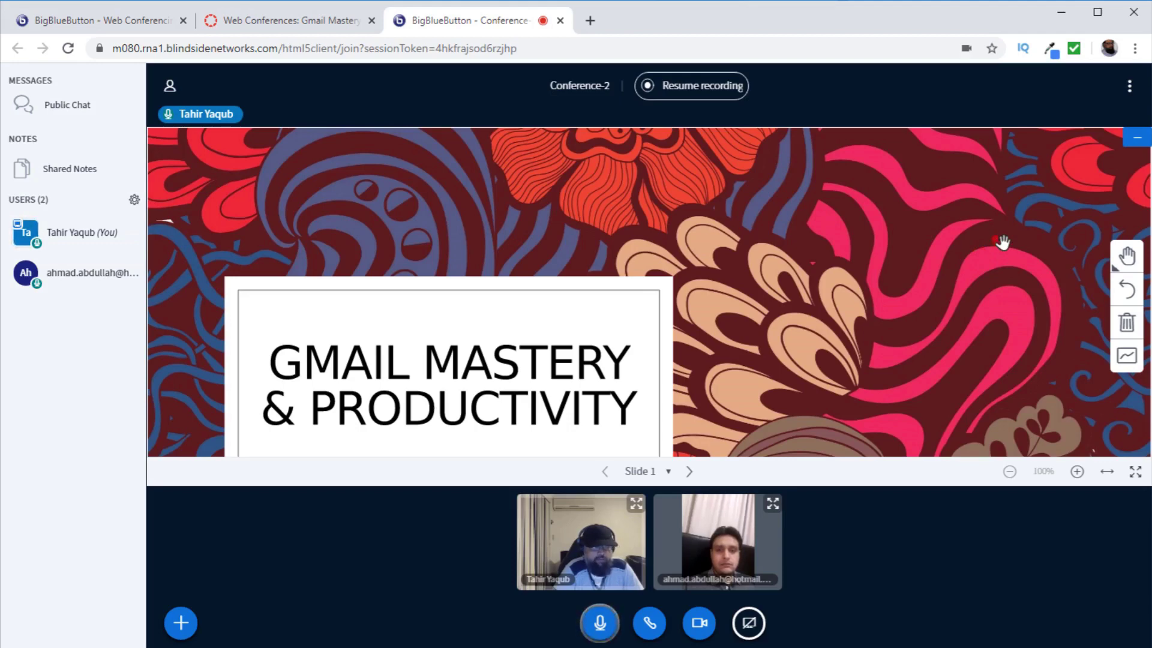
# End the meeting for everyone and send feedback with a five-star rating
pyautogui.click(1129, 96)
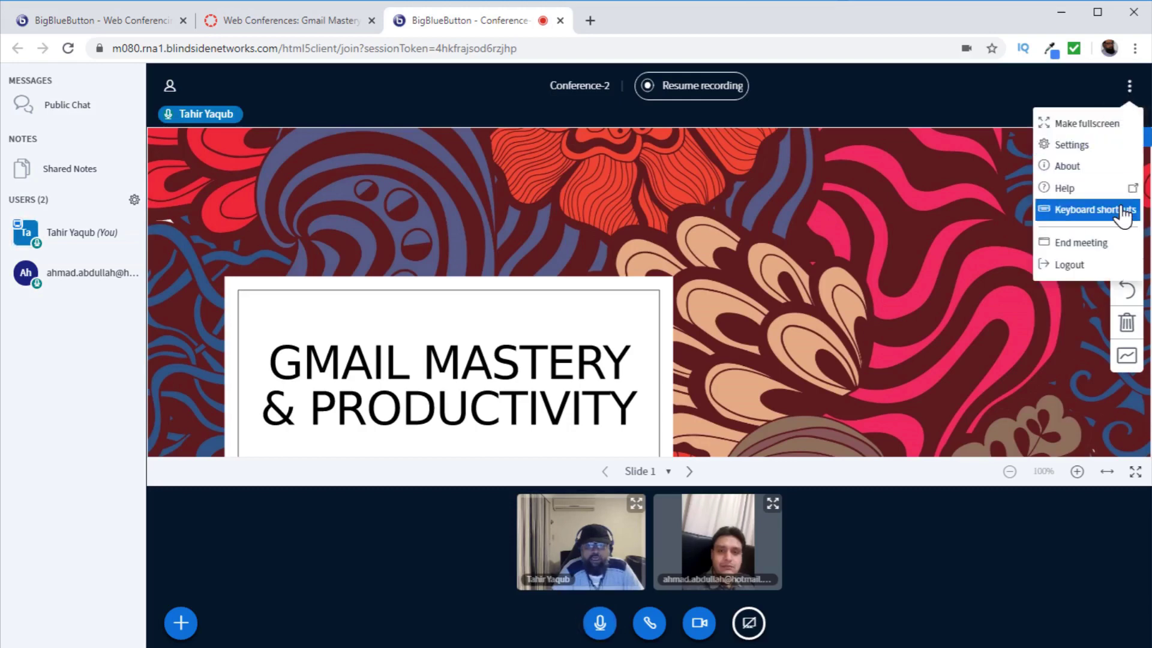
pyautogui.click(1092, 243)
pyautogui.click(555, 379)
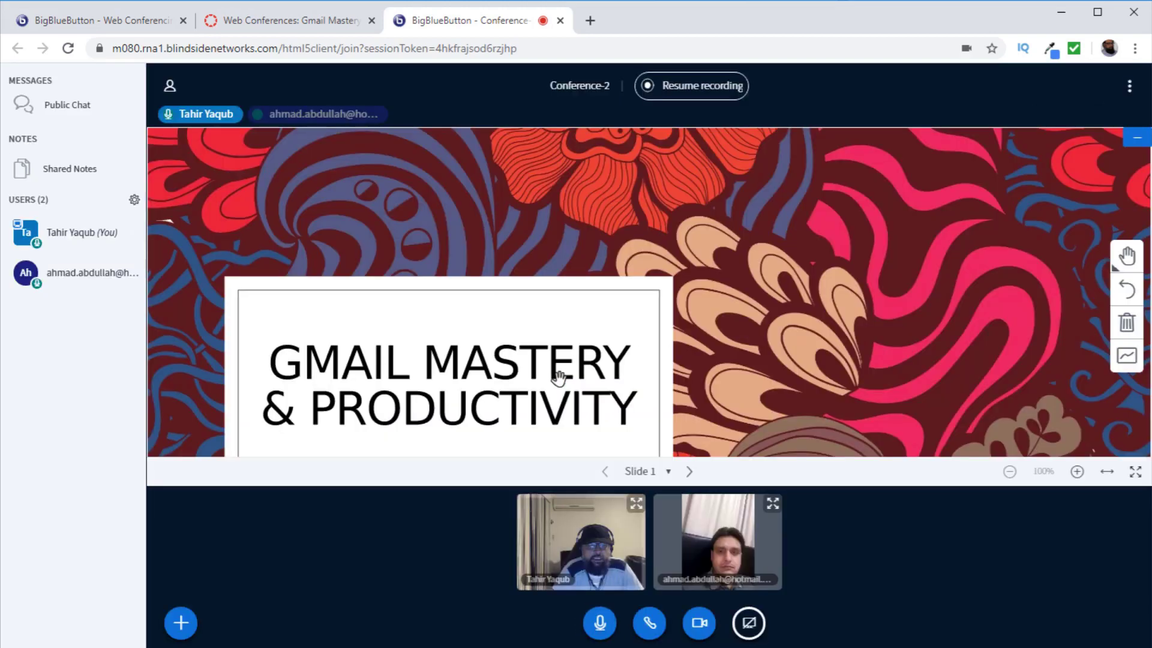
pyautogui.click(633, 381)
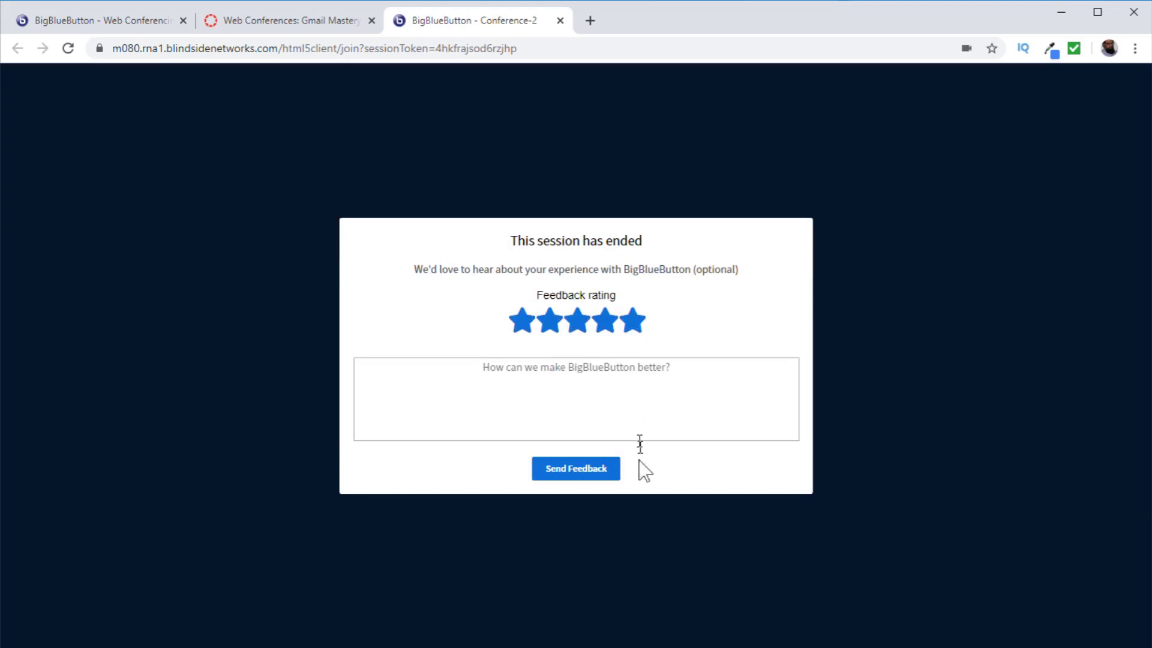
pyautogui.click(569, 474)
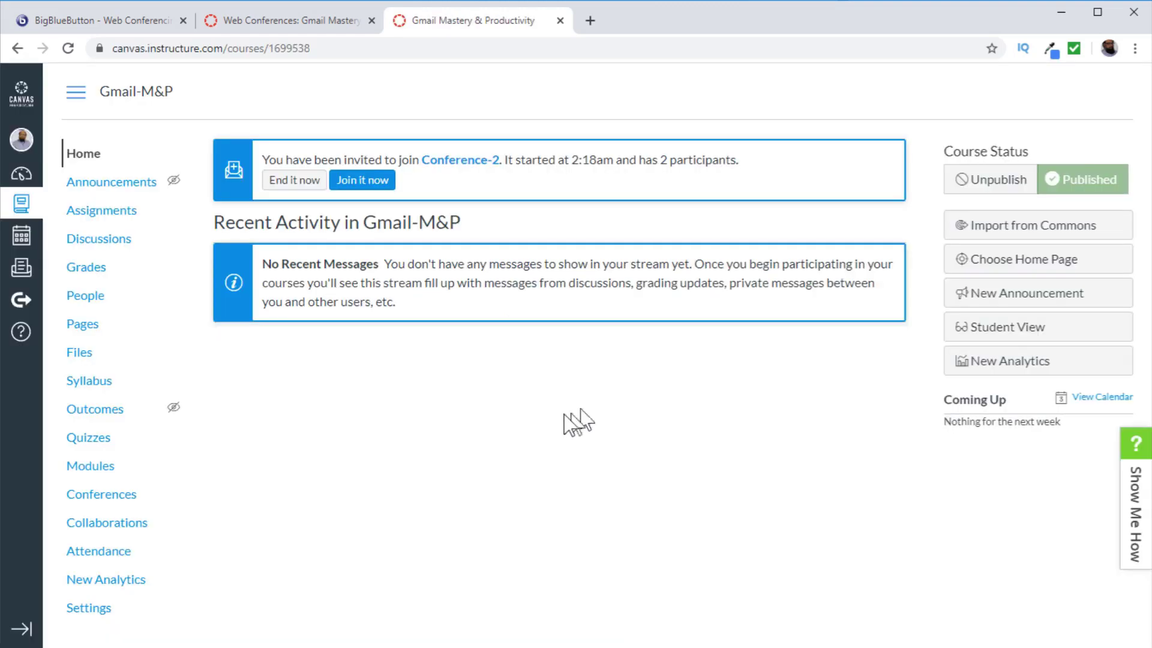
# End Conference-2 from the course's Conferences page and confirm it
pyautogui.click(98, 497)
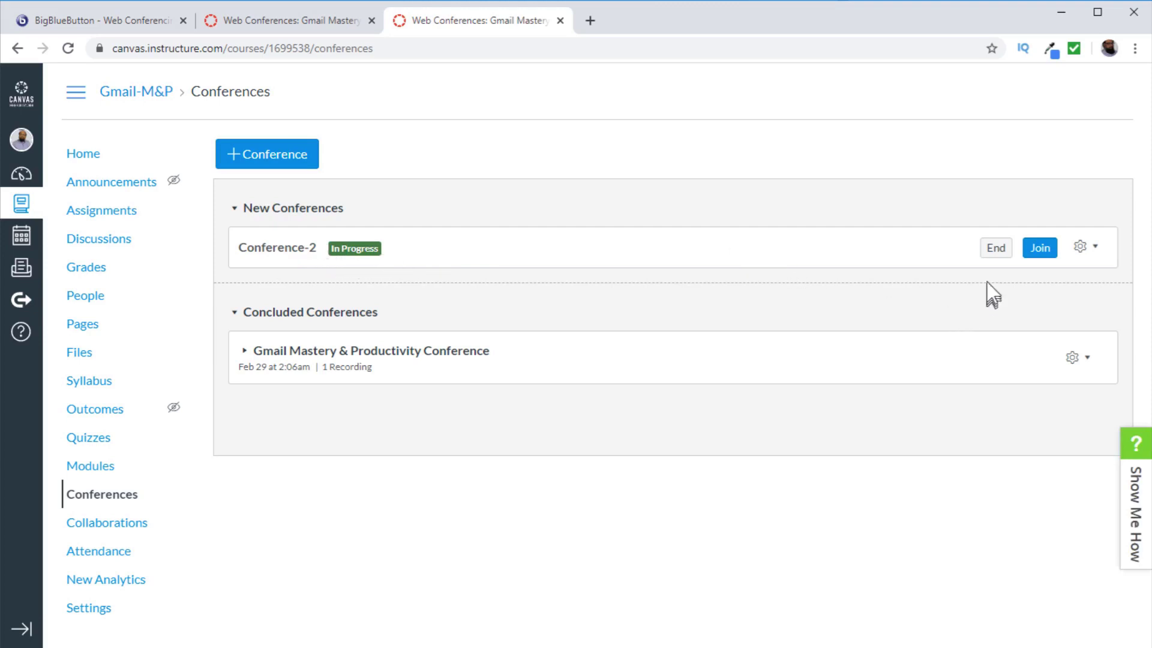
pyautogui.click(996, 248)
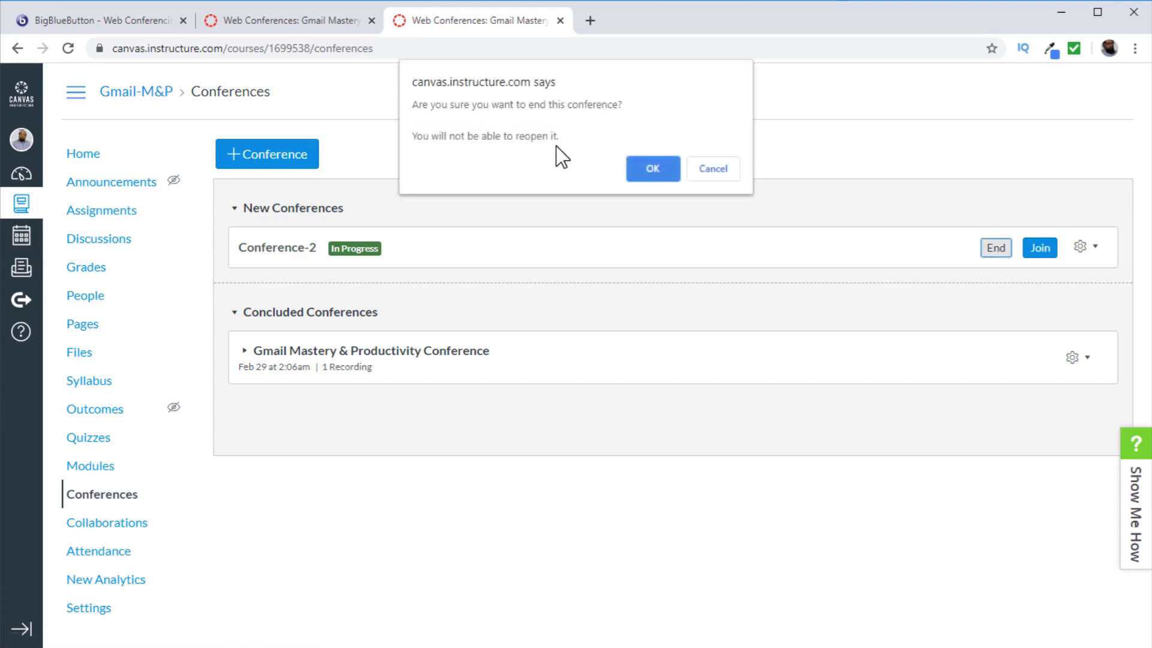
pyautogui.click(654, 171)
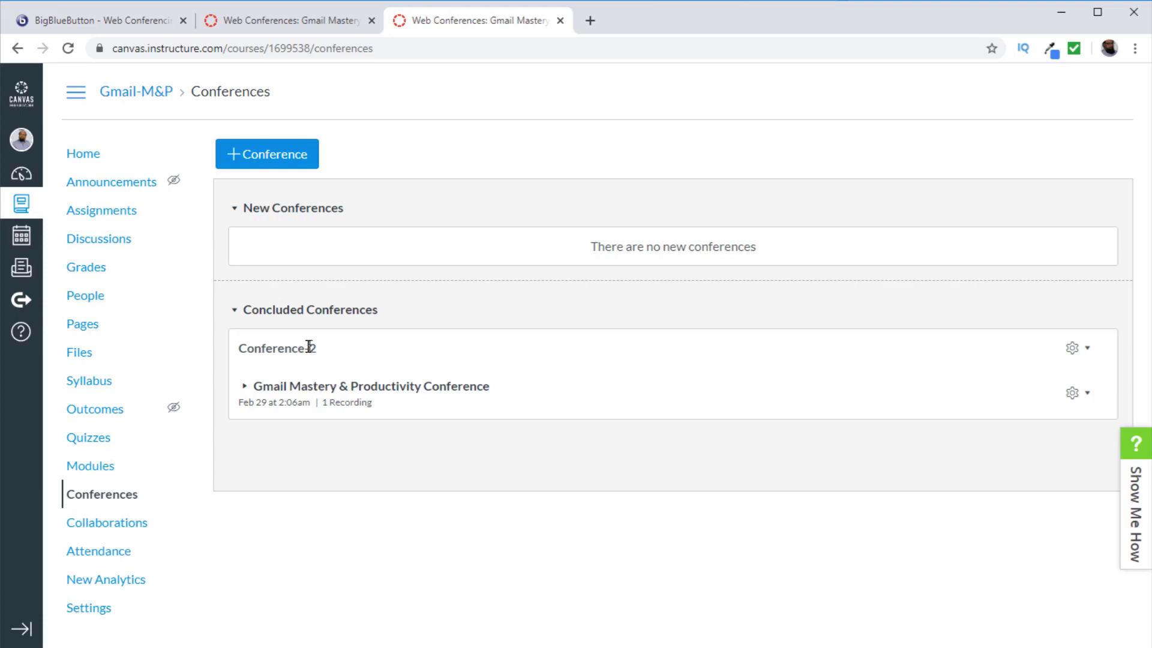
# Open the presentation recording of the concluded Gmail Mastery & Productivity Conference, play it briefly and pause it
pyautogui.click(381, 396)
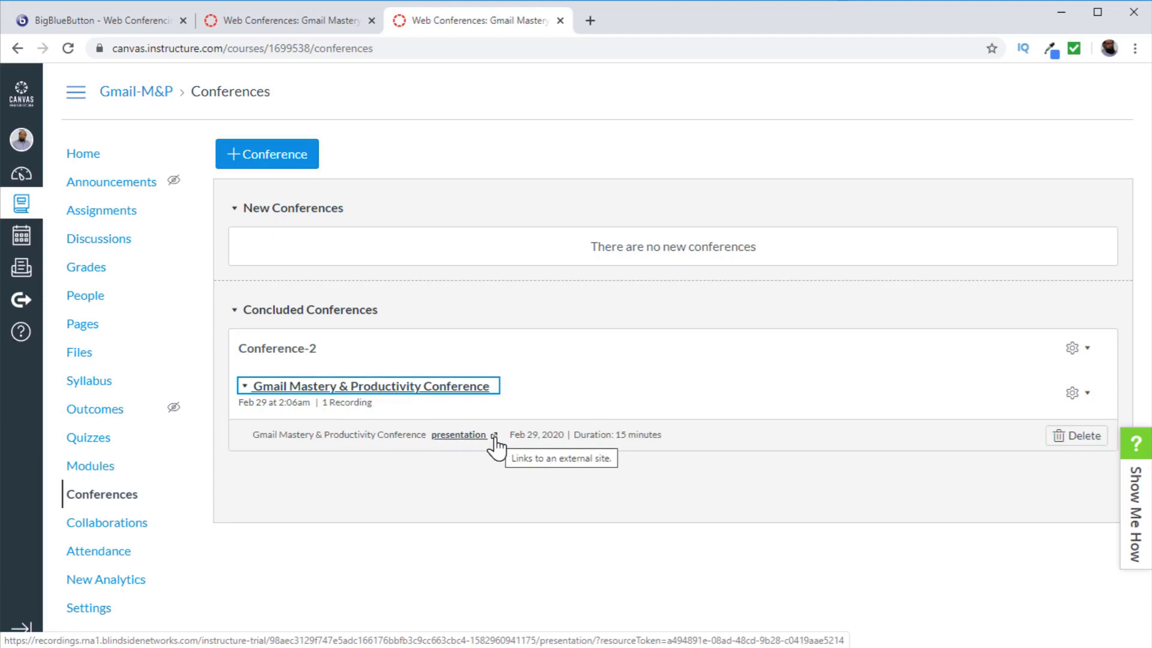
pyautogui.click(495, 439)
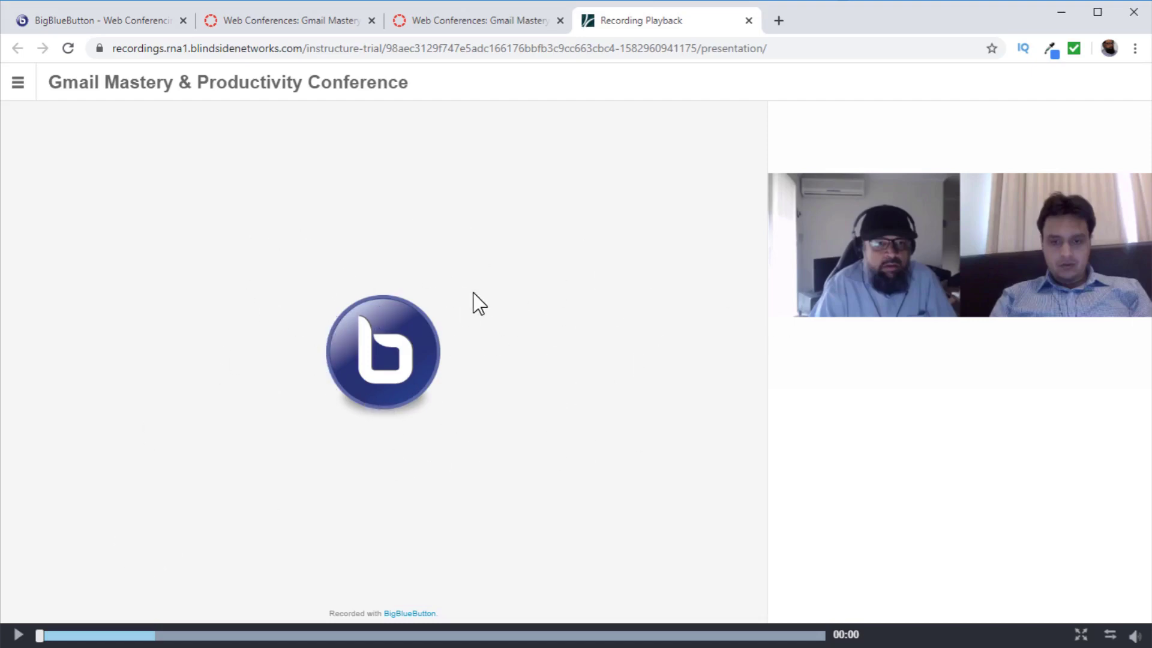
pyautogui.click(19, 635)
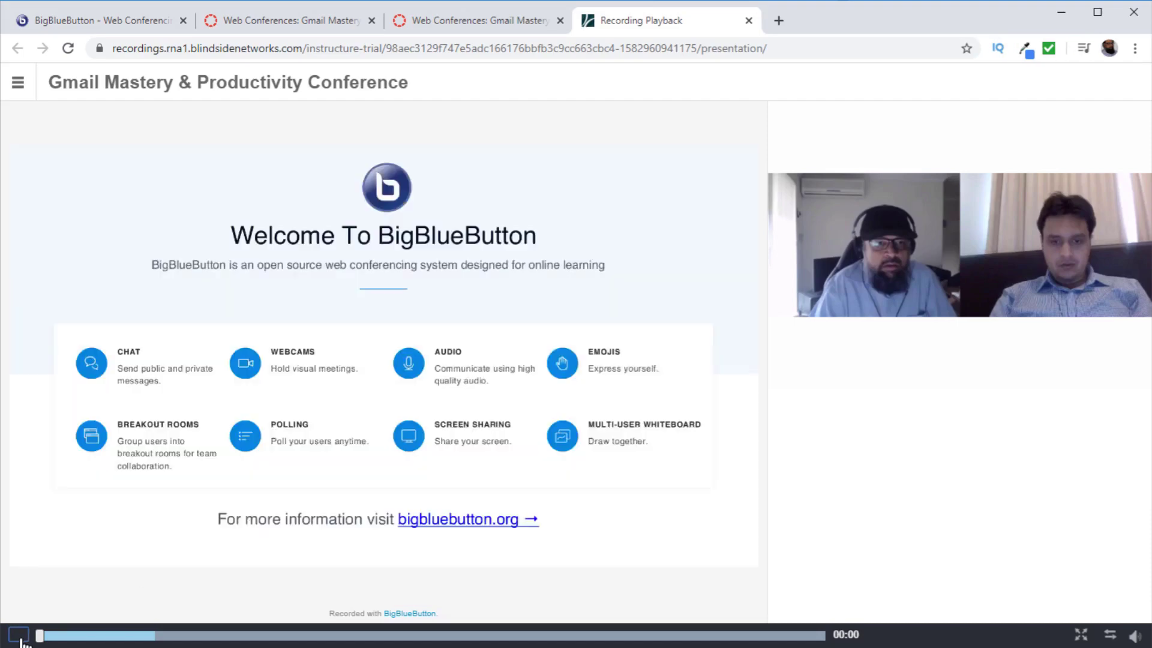
pyautogui.click(18, 634)
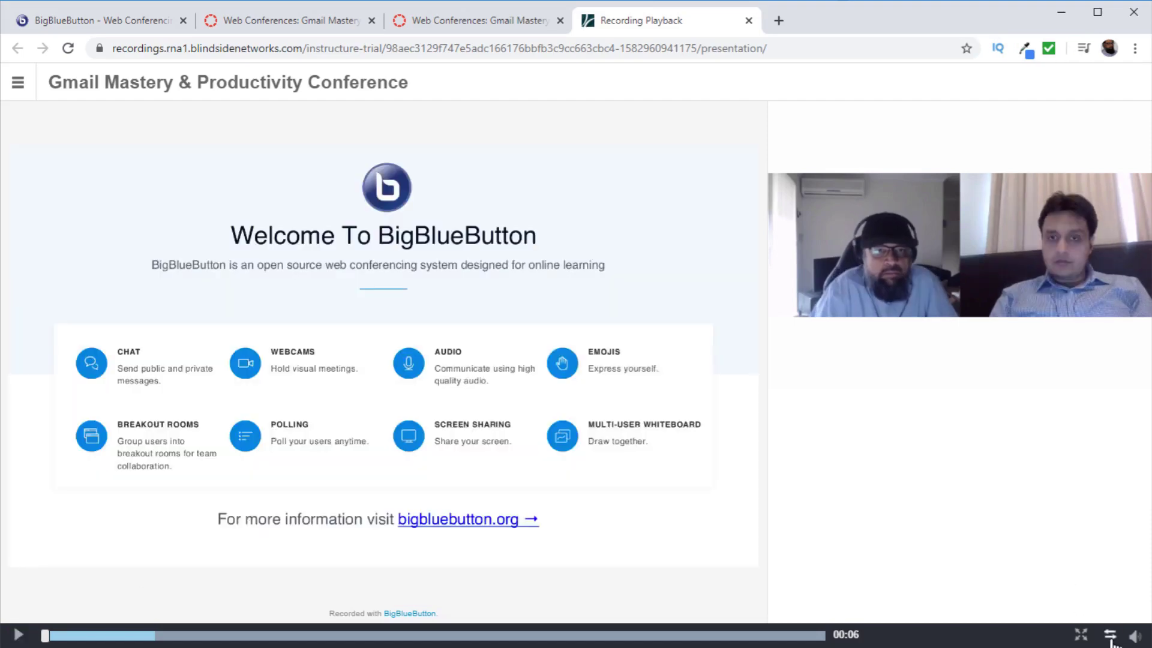
# Swap the recording's webcam video into the main area, resume playback and pause it again
pyautogui.click(1110, 636)
pyautogui.click(444, 306)
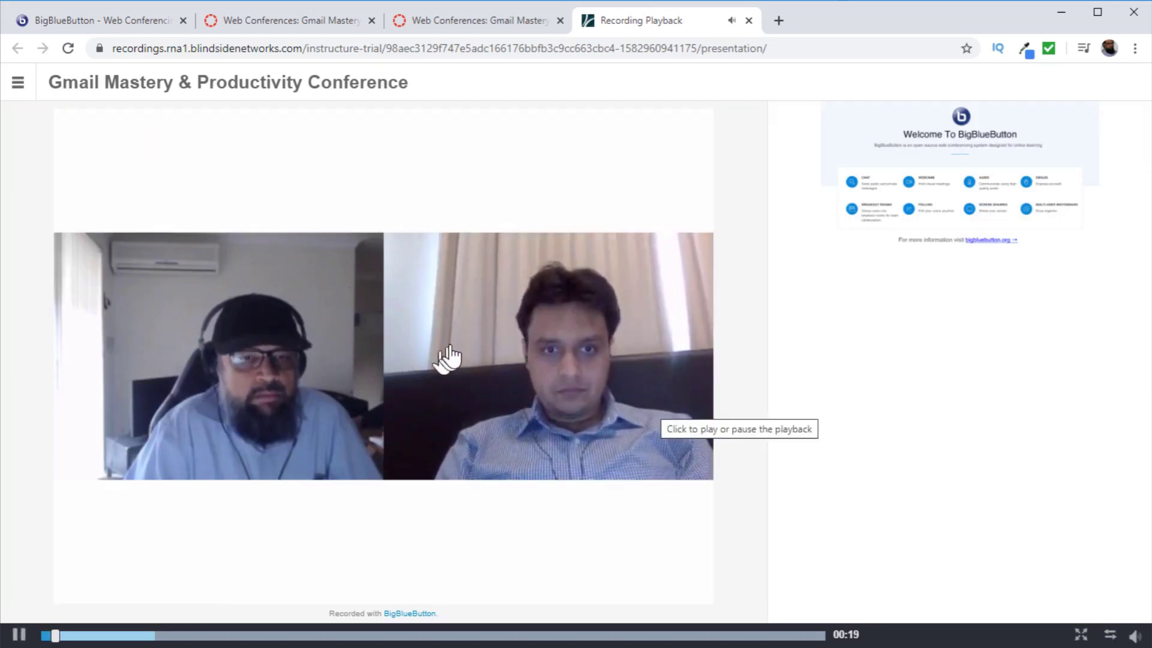
pyautogui.click(430, 286)
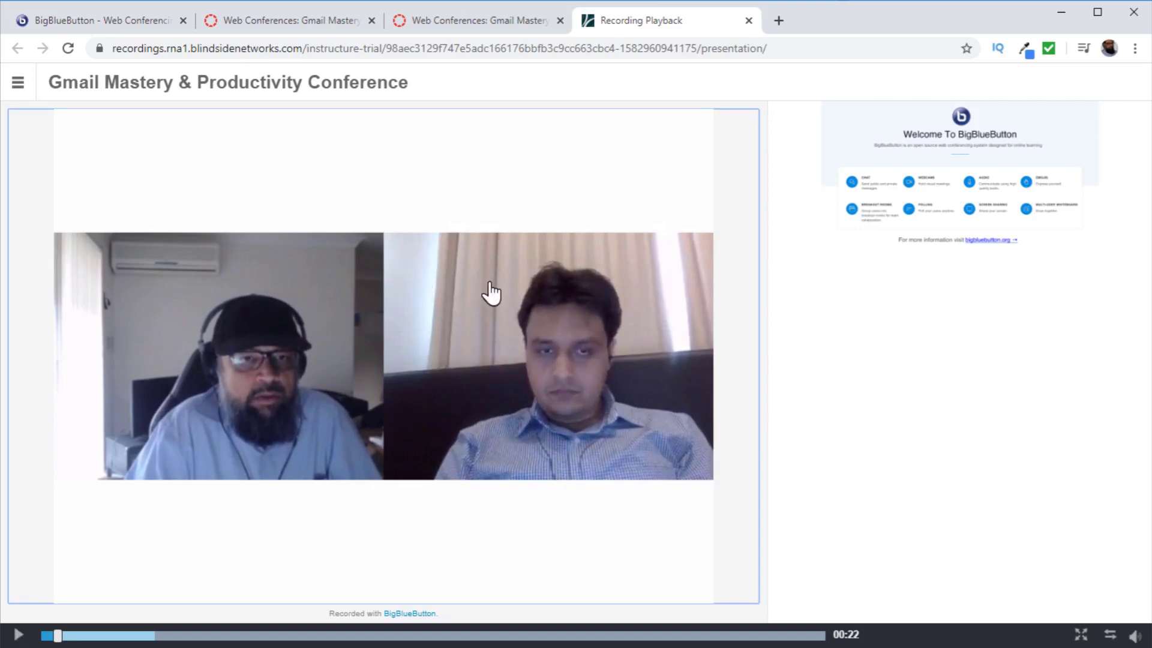
# Start saving the recording's webcam video as webcams.mp4, cancel the save and close the recording playback
pyautogui.rightClick(462, 293)
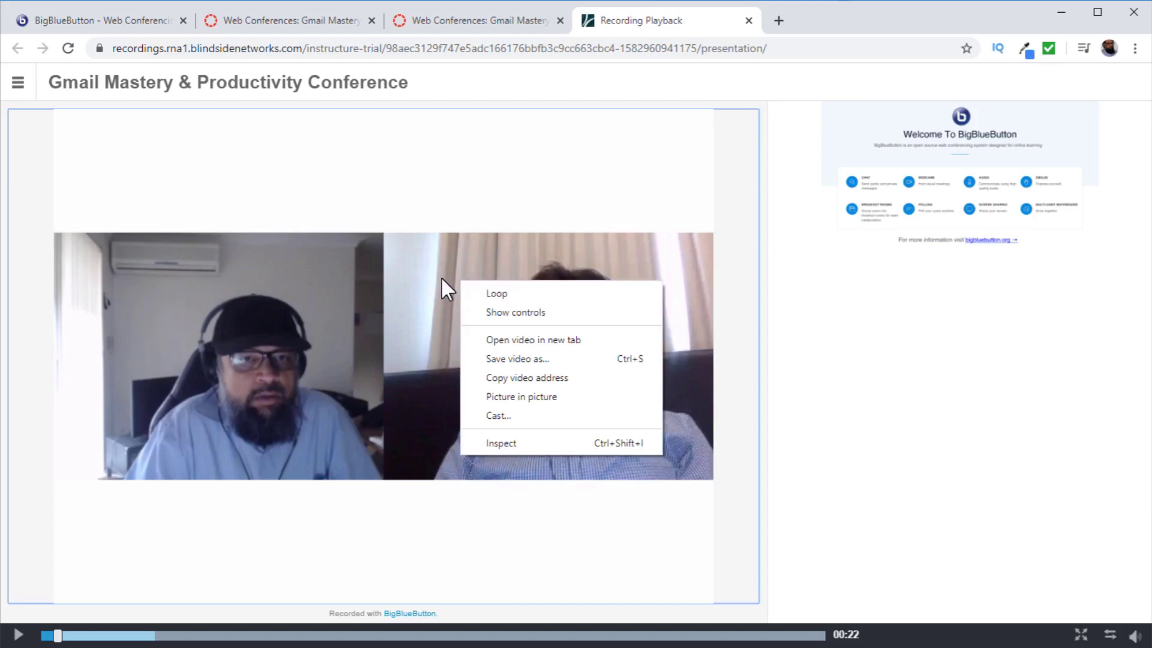
pyautogui.click(520, 360)
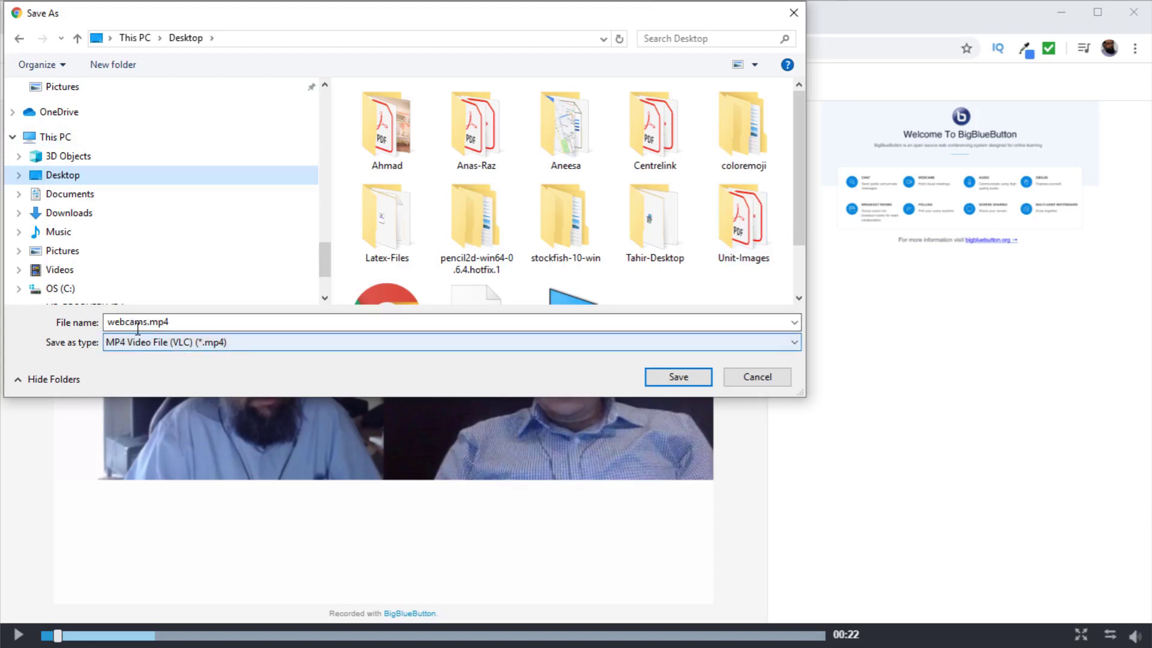
pyautogui.click(190, 324)
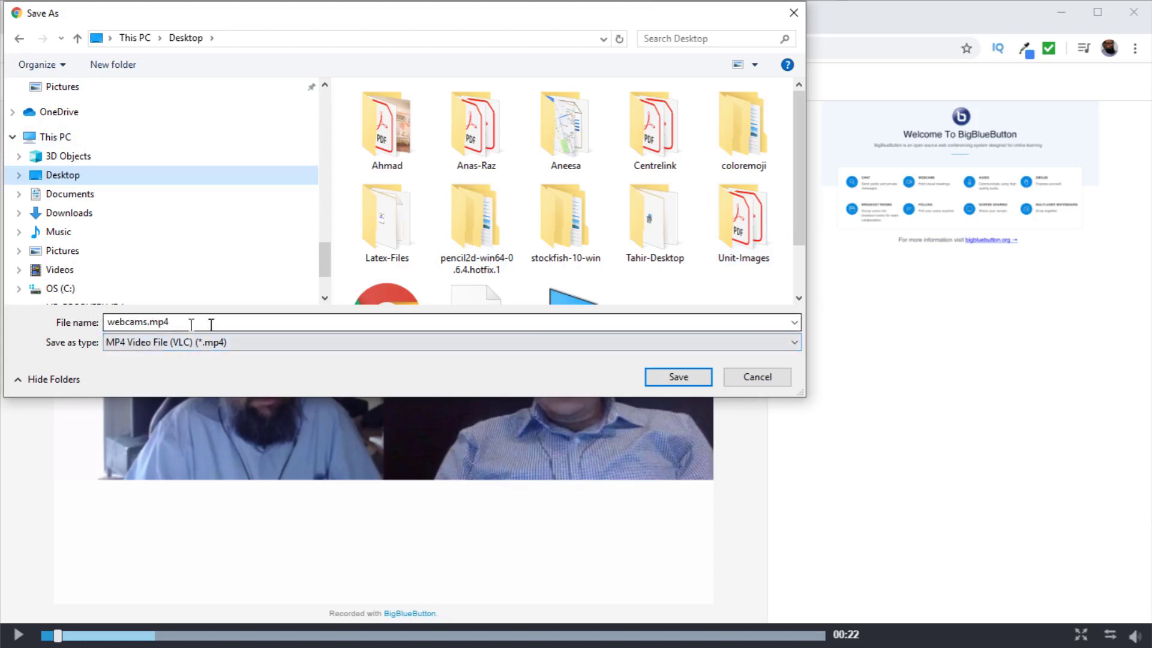
pyautogui.click(766, 384)
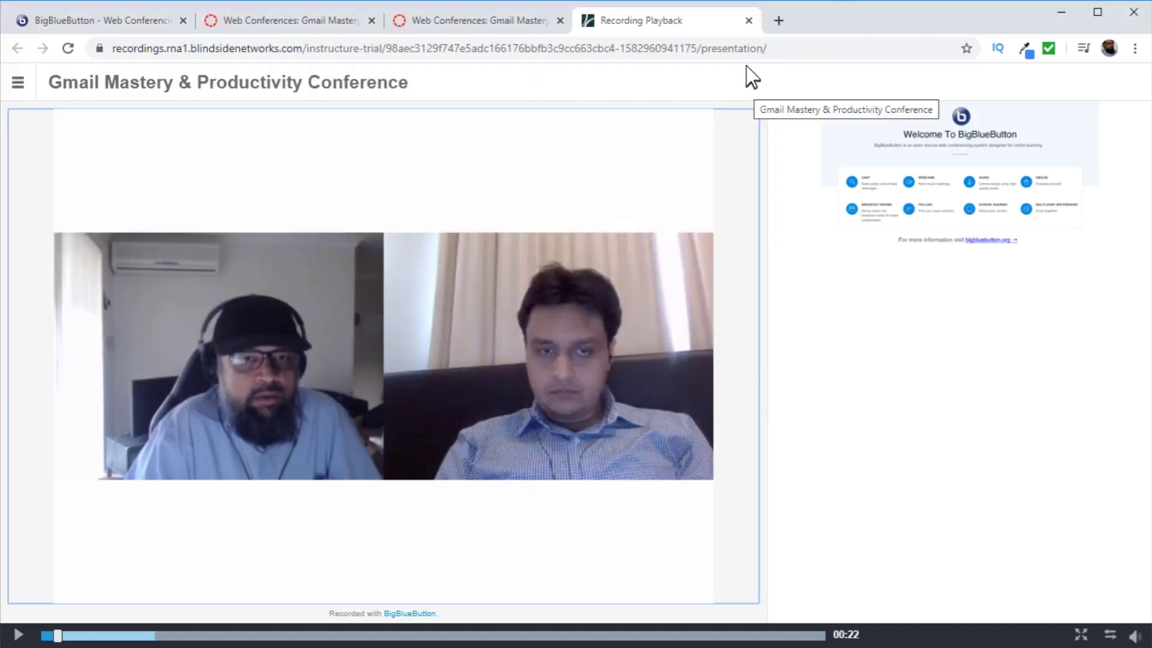
pyautogui.click(748, 20)
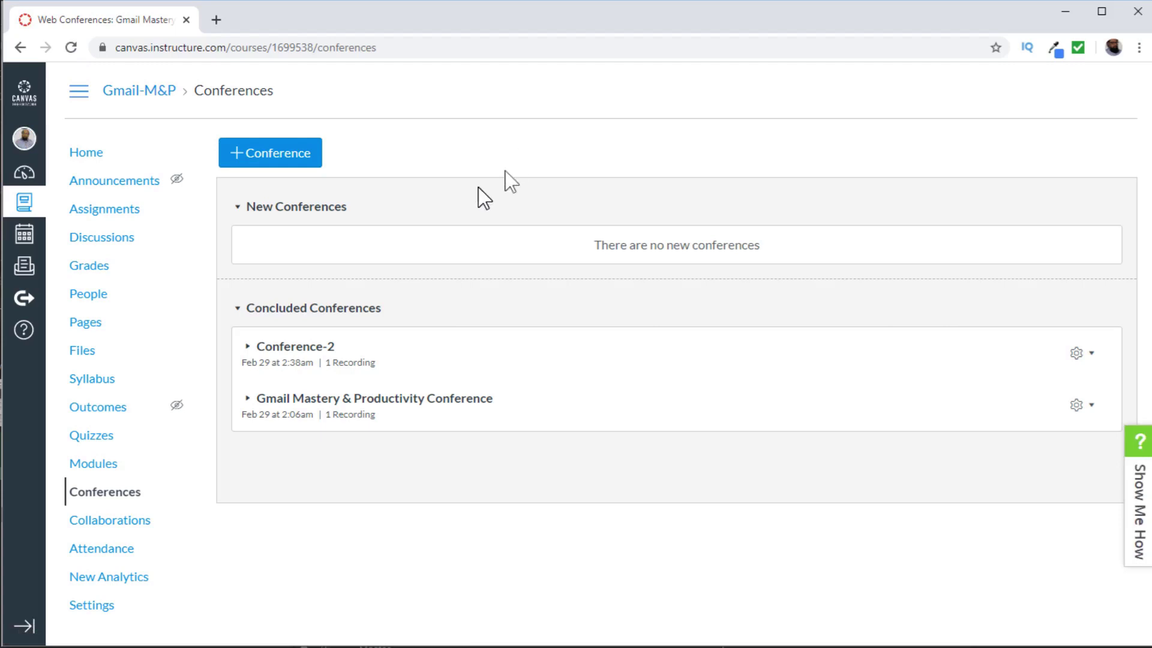